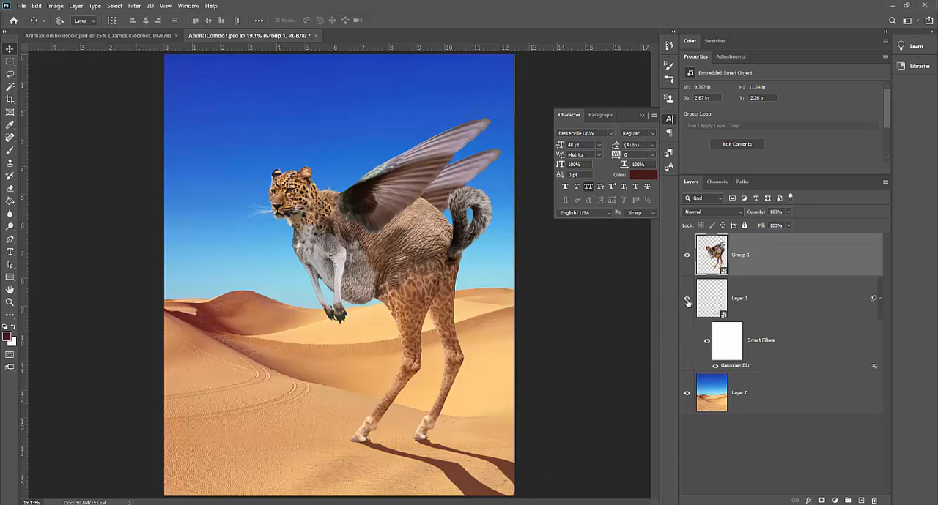
# Hide Layer 1, which holds the existing blurred shadow of the creature
pyautogui.click(687, 299)
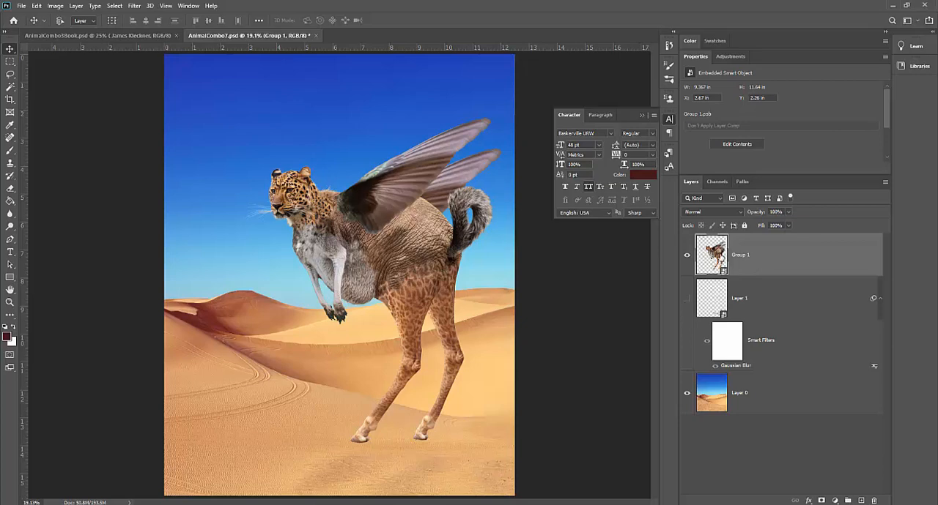
pyautogui.rightClick(777, 436)
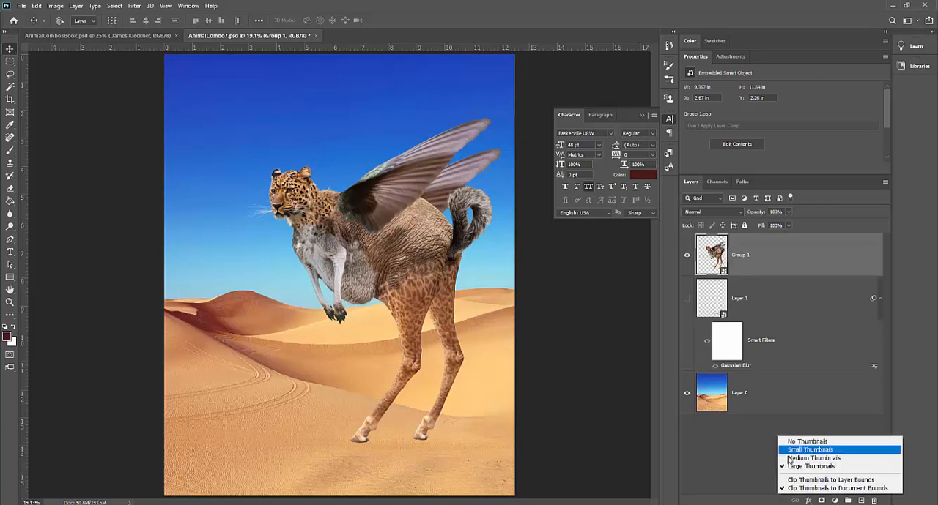
pyautogui.click(737, 447)
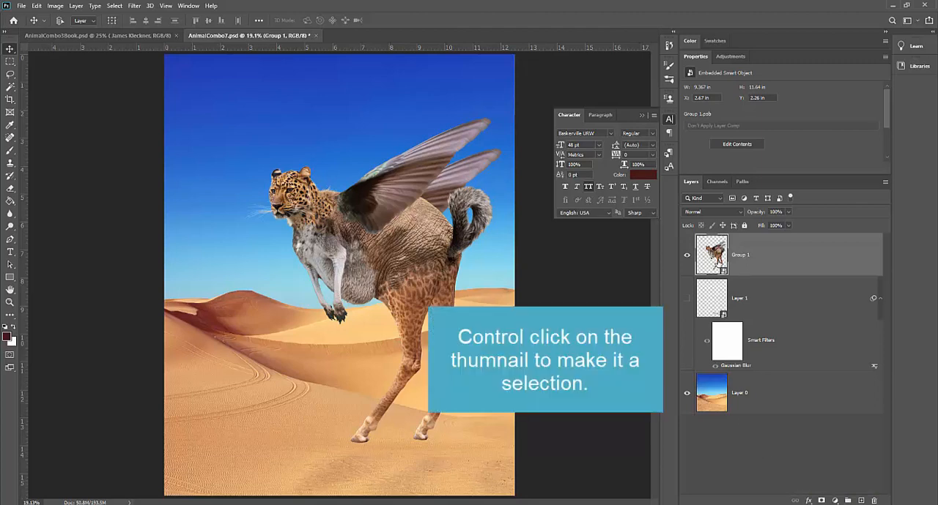
# Load the creature's outline from Group 1 as a selection and add a new empty layer above it
pyautogui.keyDown('ctrl'); pyautogui.click(712, 255); pyautogui.keyUp('ctrl')
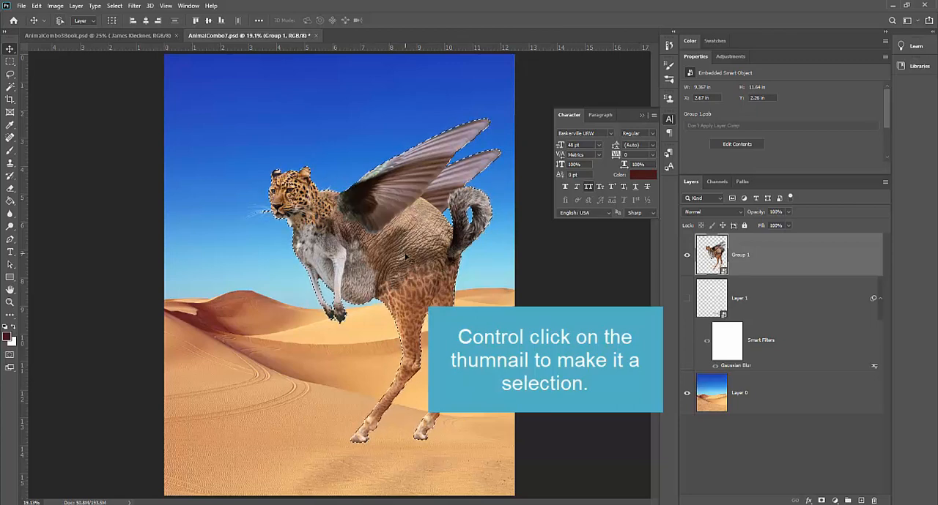
pyautogui.click(860, 501)
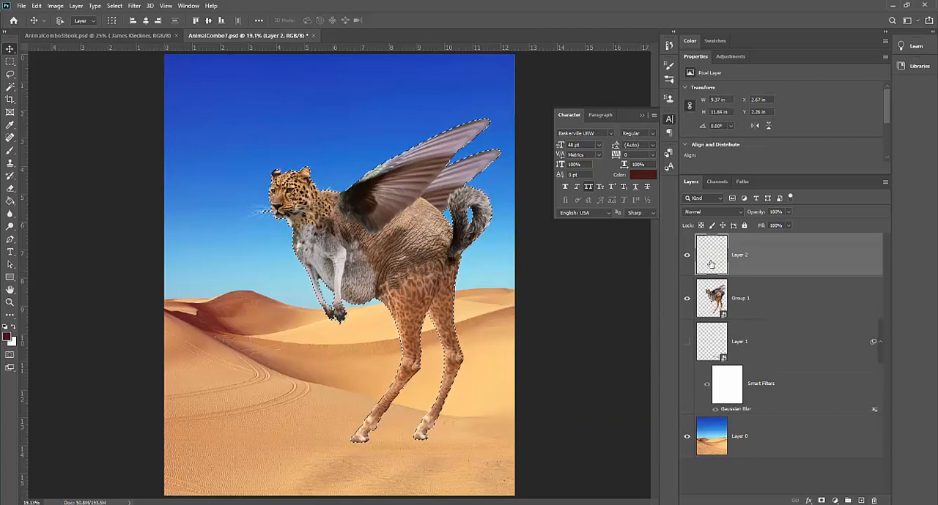
# With the Paint Bucket tool, sample the dark red dune shadow and darken the foreground colour to #411413
pyautogui.click(10, 200)
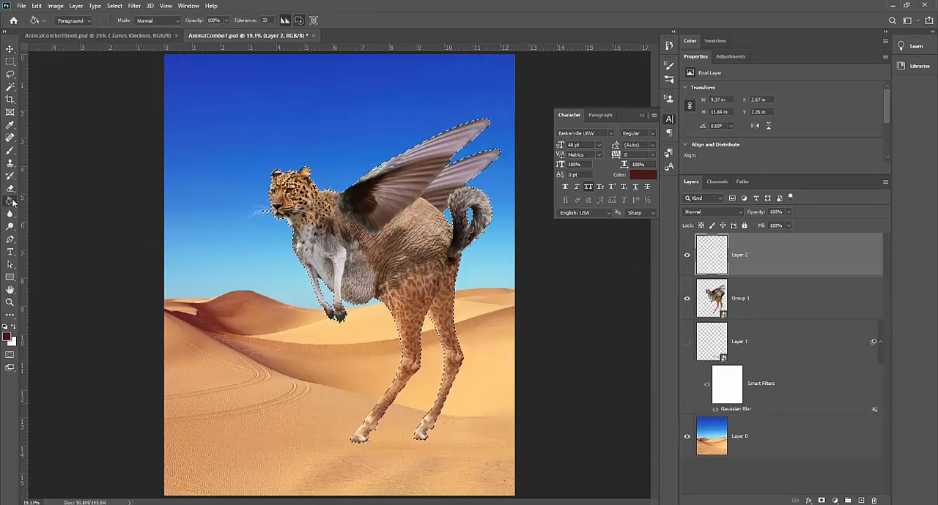
pyautogui.click(33, 201)
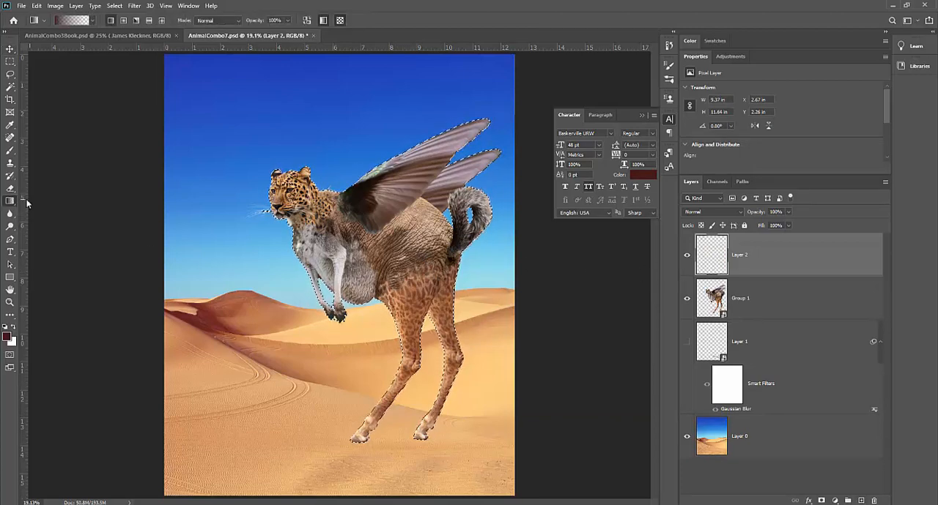
pyautogui.click(10, 201)
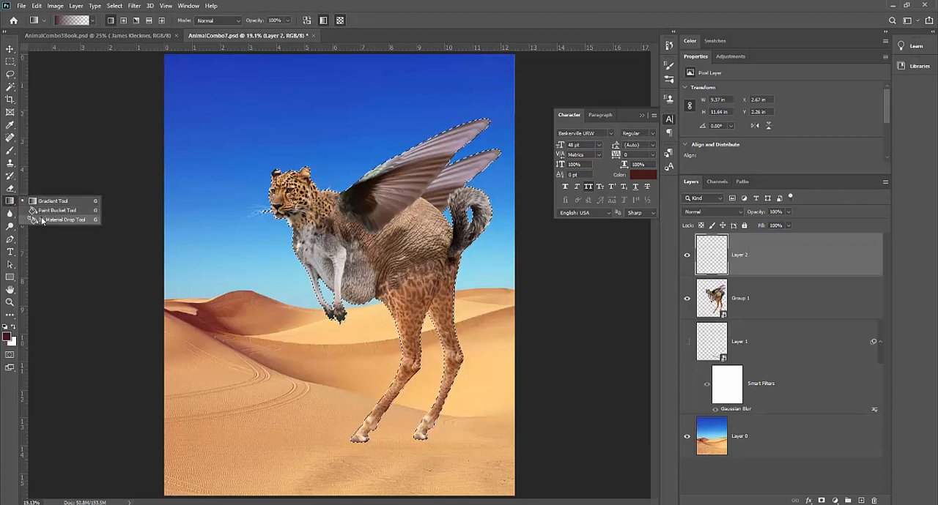
pyautogui.click(42, 219)
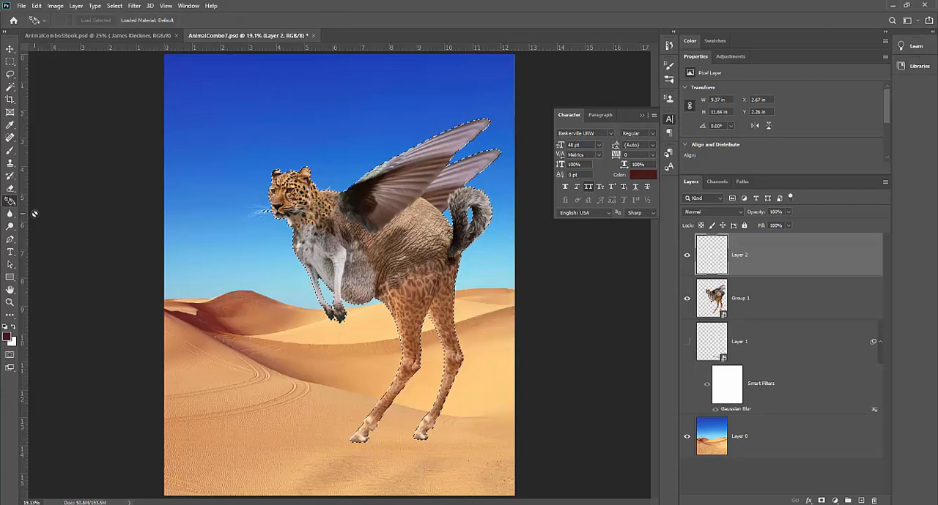
pyautogui.hotkey('shift', 'g')
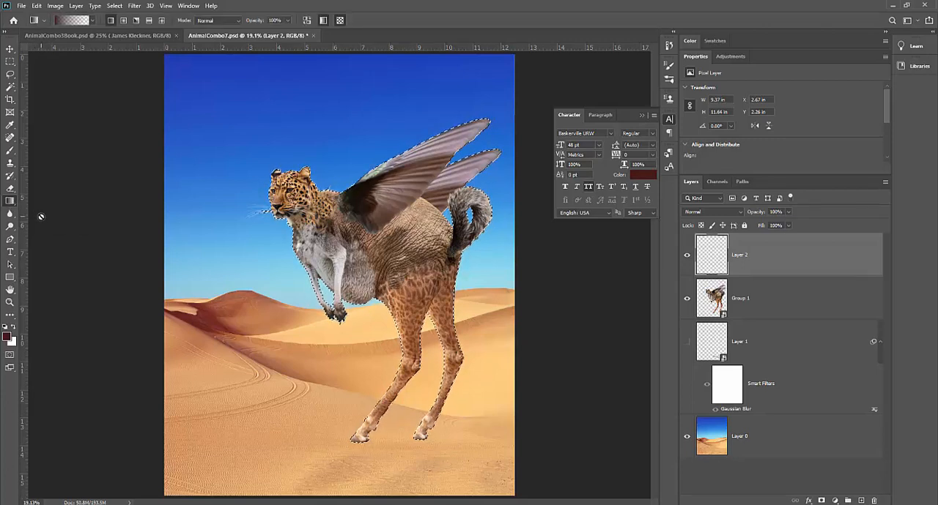
pyautogui.hotkey('shift', 'g')
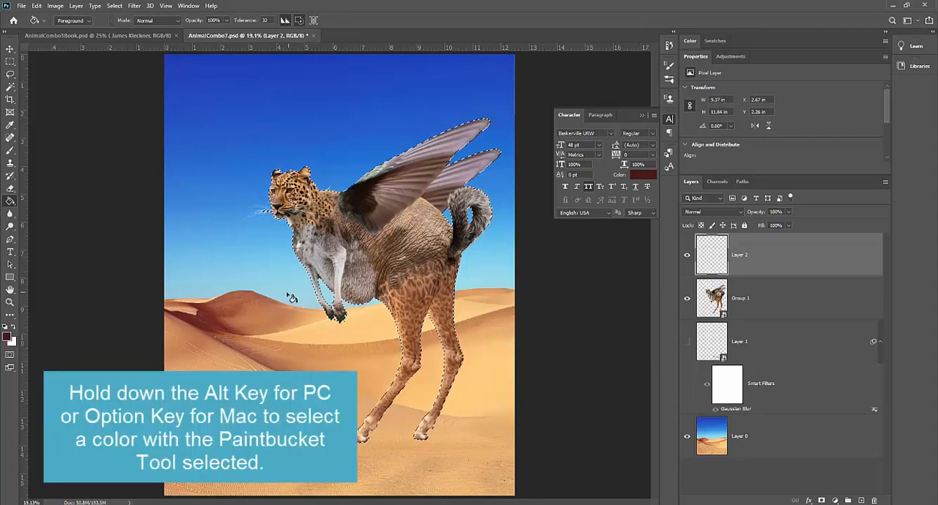
pyautogui.keyDown('alt'); pyautogui.click(200, 317); pyautogui.keyUp('alt')
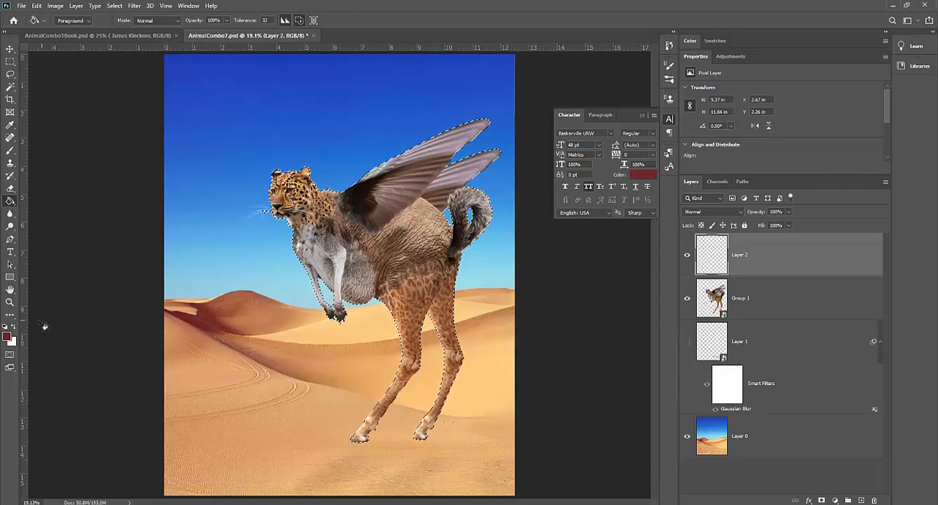
pyautogui.click(7, 337)
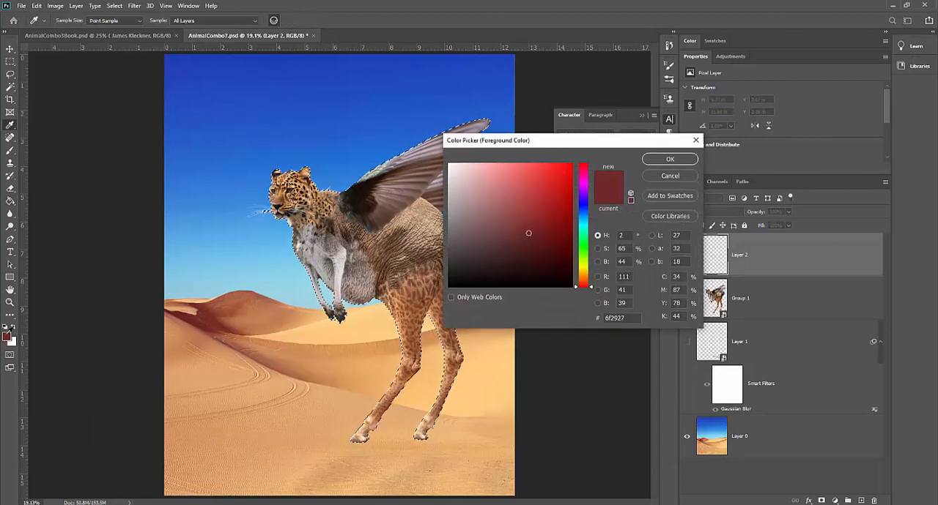
pyautogui.click(535, 255)
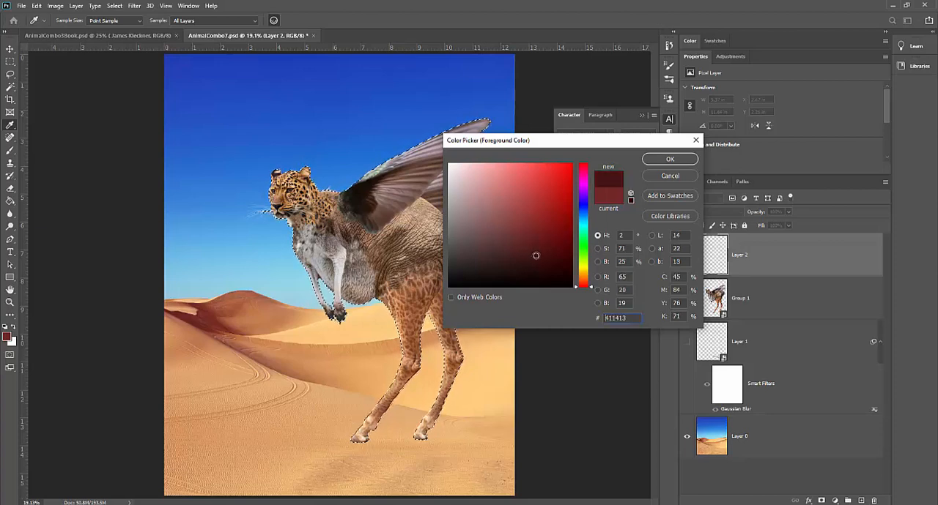
pyautogui.click(669, 159)
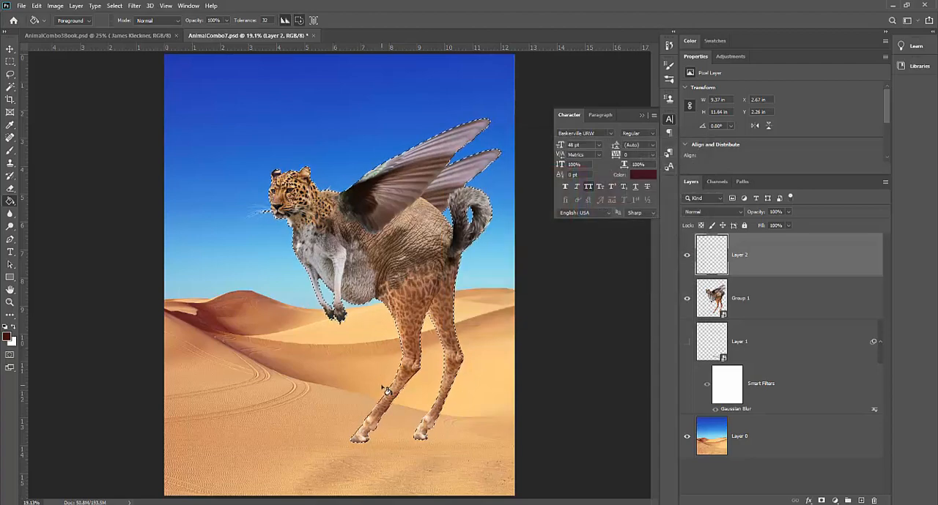
# Fill the creature-shaped selection on Layer 2 with the dark red foreground colour and deselect it
pyautogui.click(402, 258)
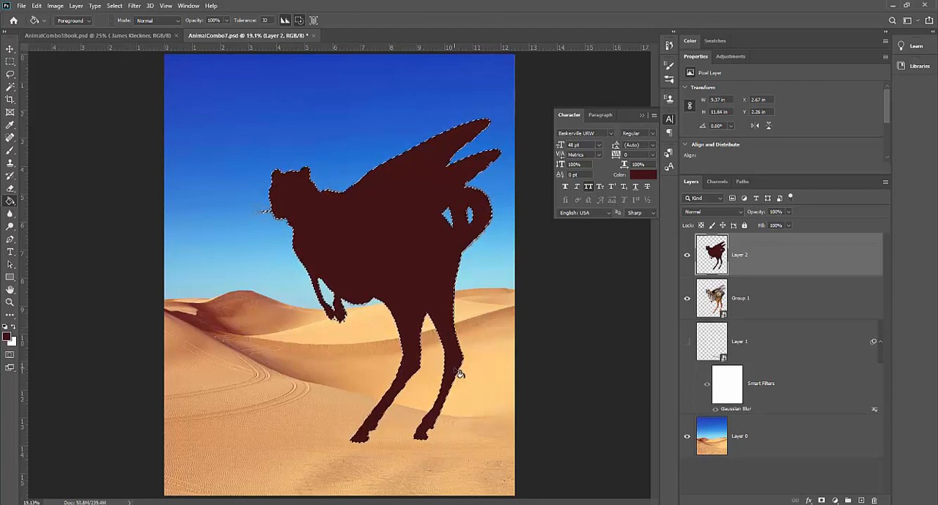
pyautogui.hotkey('ctrl', 'd')
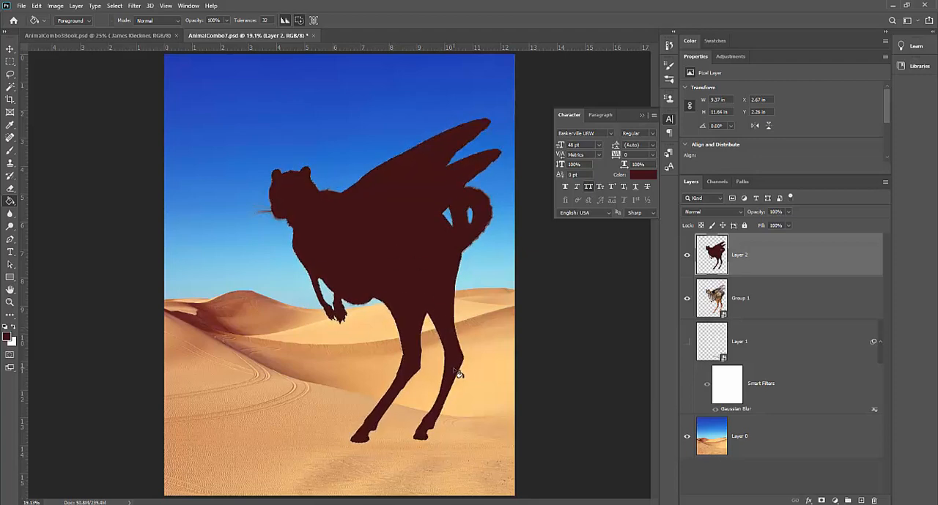
pyautogui.click(117, 7)
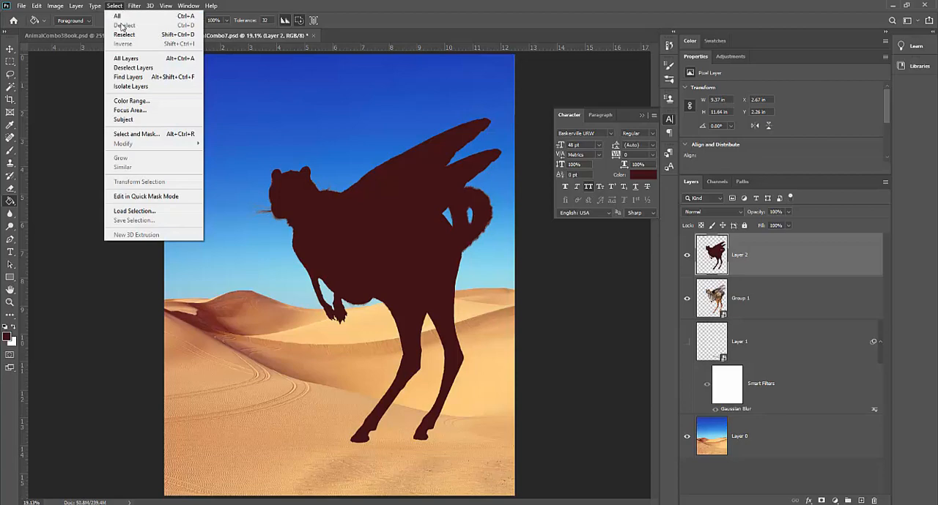
pyautogui.click(418, 29)
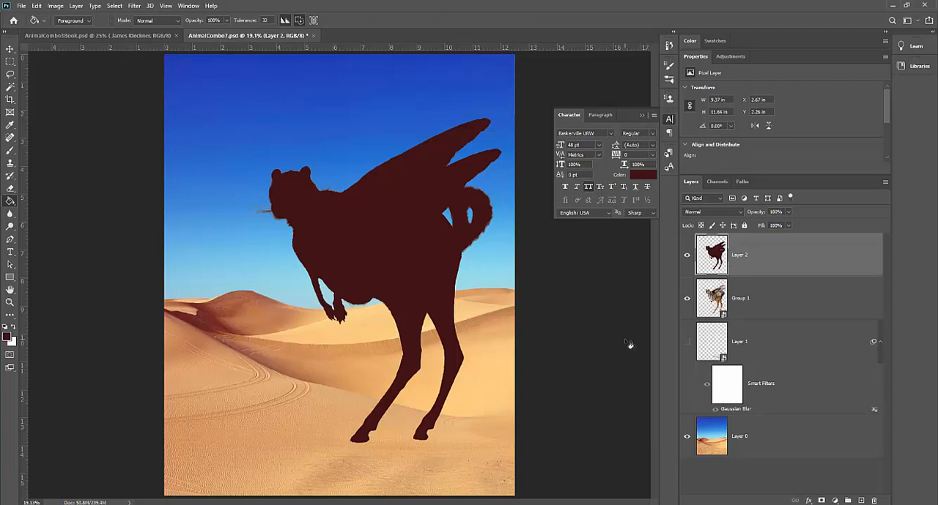
# Convert Layer 2 to a smart object and flip the dark silhouette vertically with Free Transform
pyautogui.rightClick(782, 265)
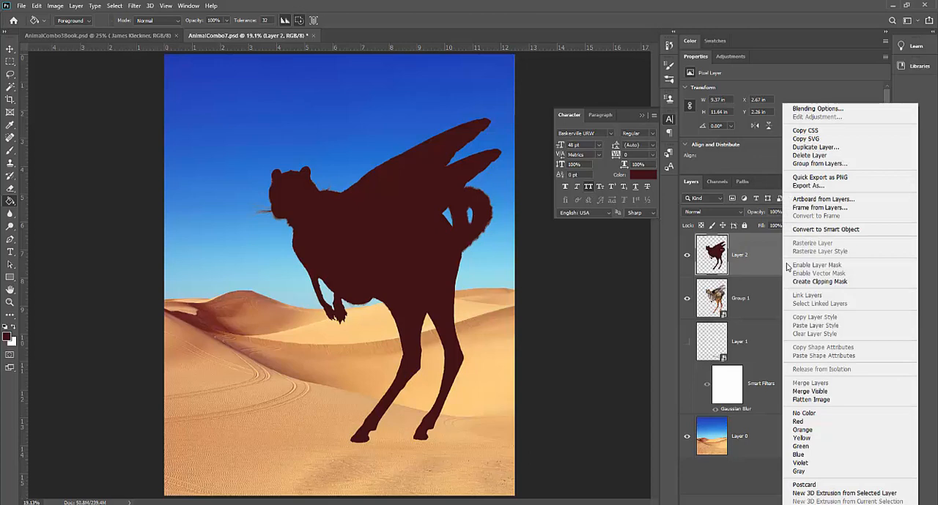
pyautogui.click(804, 229)
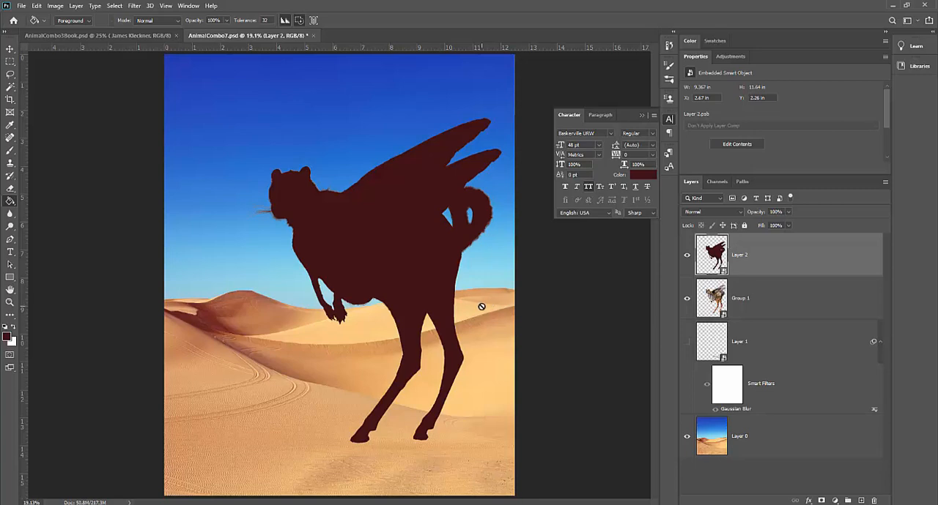
pyautogui.hotkey('ctrl', 't')
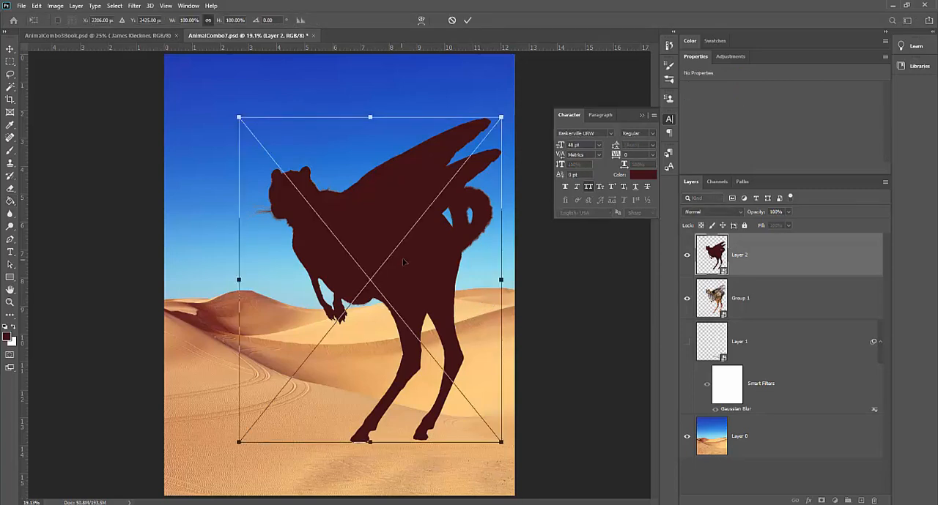
pyautogui.rightClick(409, 262)
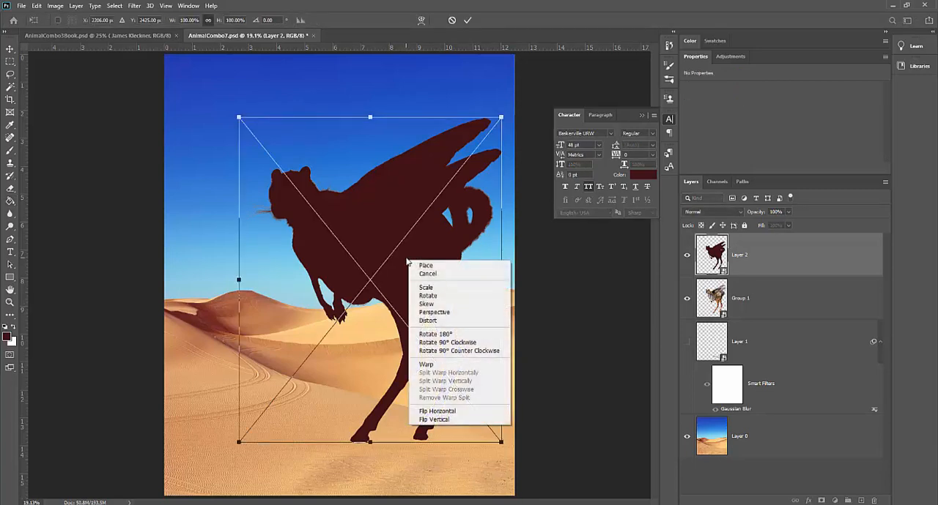
pyautogui.click(443, 421)
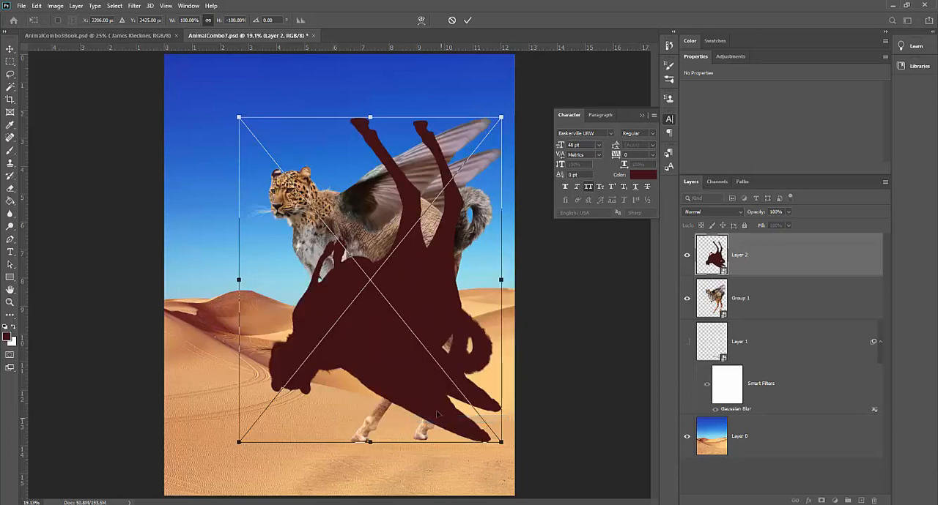
# Skew the flipped silhouette so its lower edge slants far to the right, with the transform width at about 234%
pyautogui.moveTo(435, 299); pyautogui.dragTo(401, 232)
pyautogui.rightClick(404, 260)
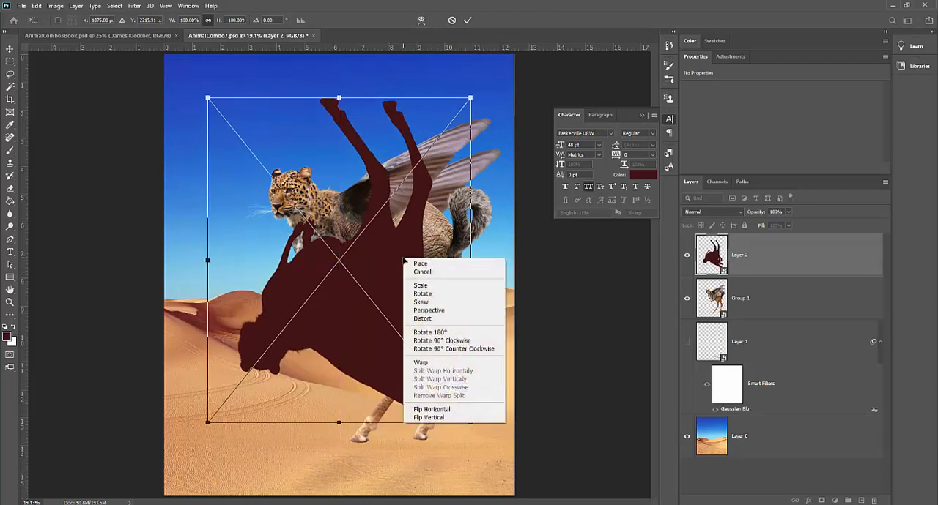
pyautogui.click(419, 302)
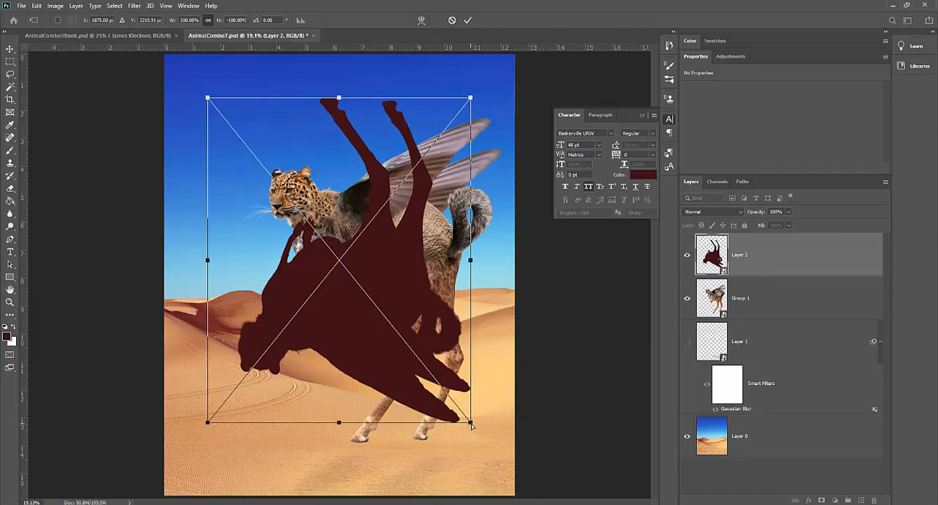
pyautogui.moveTo(472, 425); pyautogui.dragTo(650, 326)
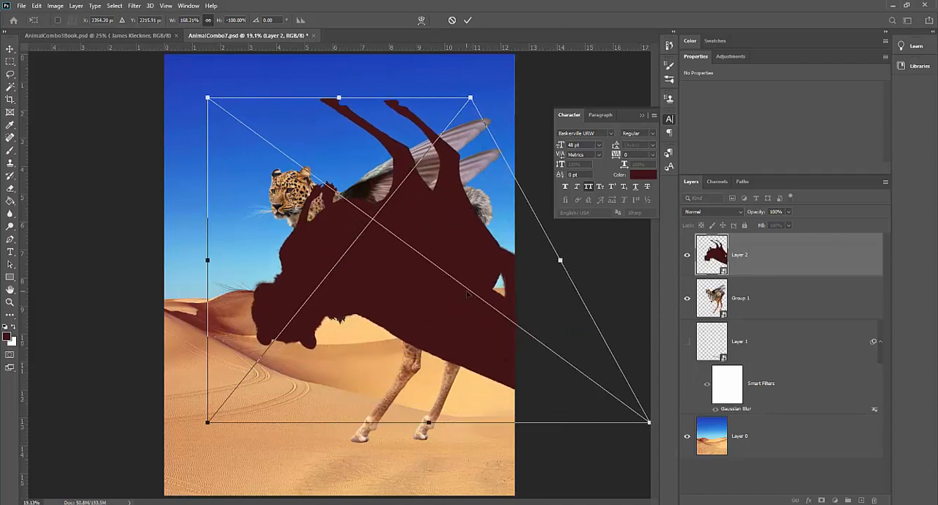
pyautogui.moveTo(462, 258); pyautogui.dragTo(330, 256)
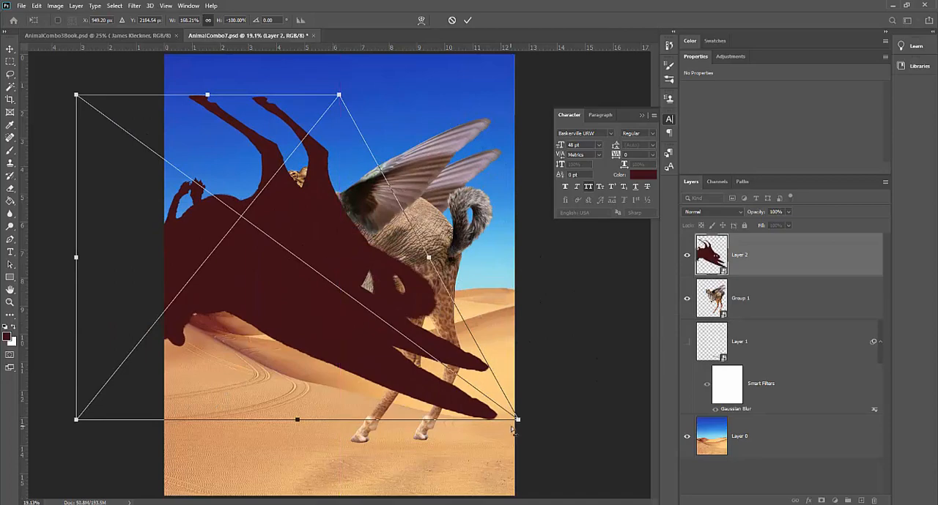
pyautogui.moveTo(519, 424); pyautogui.dragTo(662, 232)
pyautogui.moveTo(446, 336); pyautogui.dragTo(380, 339)
pyautogui.moveTo(582, 424); pyautogui.dragTo(623, 422)
# Move the skewed silhouette below the creature so the shadow's feet meet the creature's hooves
pyautogui.moveTo(331, 242); pyautogui.dragTo(483, 476)
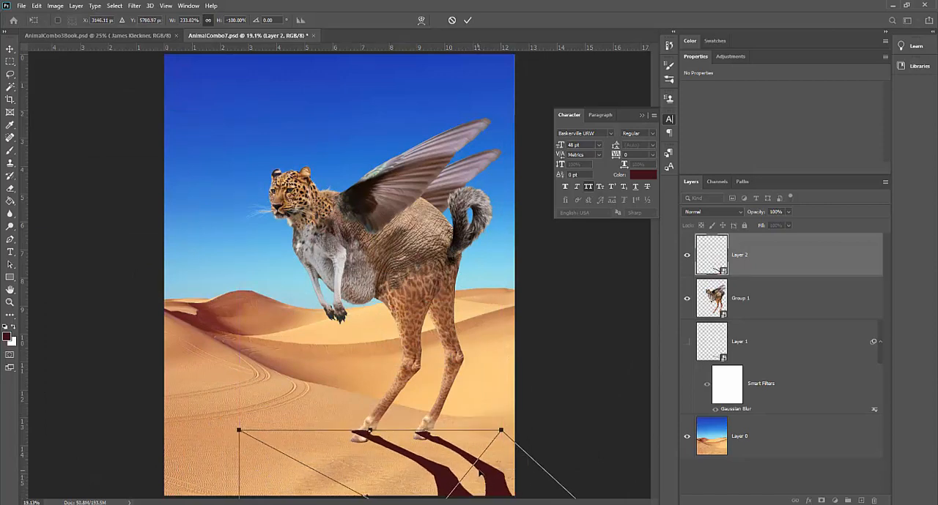
pyautogui.hotkey('ctrl', '-')
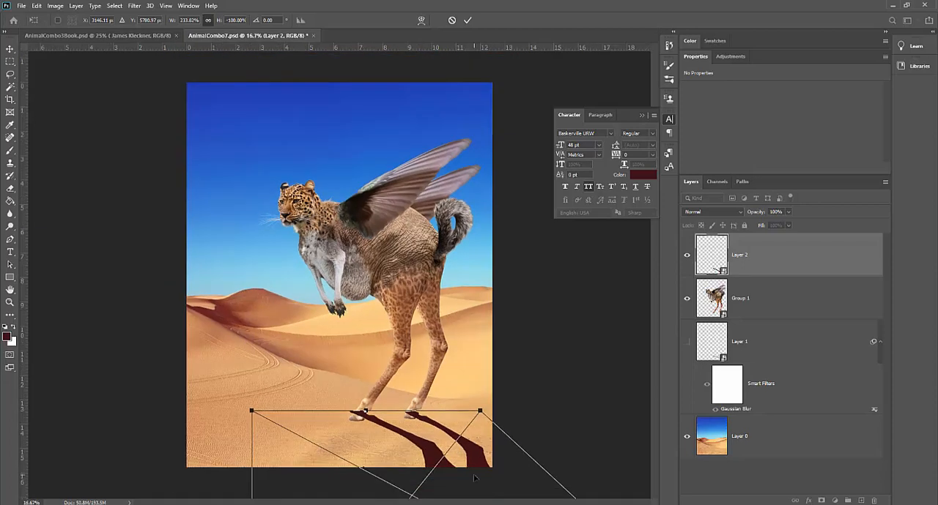
pyautogui.moveTo(473, 460); pyautogui.dragTo(475, 460)
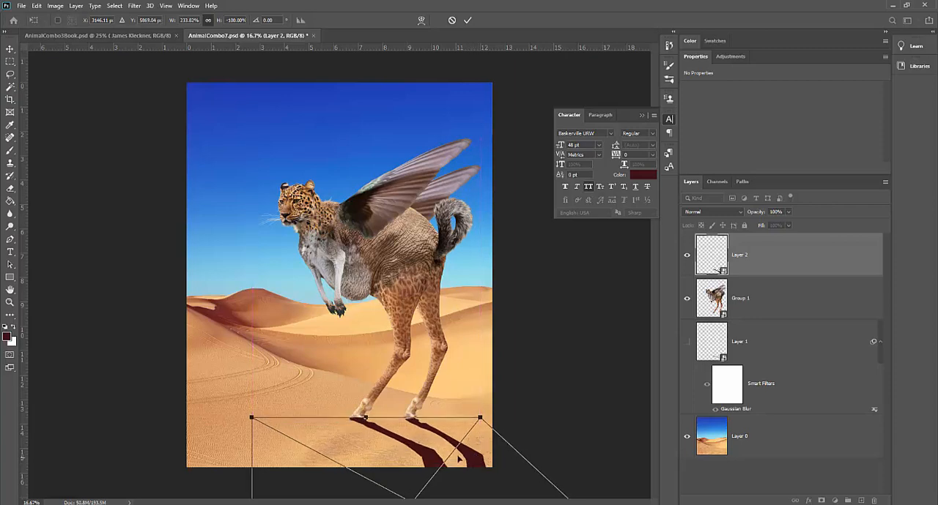
# Warp the shadow with a crosswise split on the rear leg's shadow and pull that point slightly to the right
pyautogui.rightClick(402, 444)
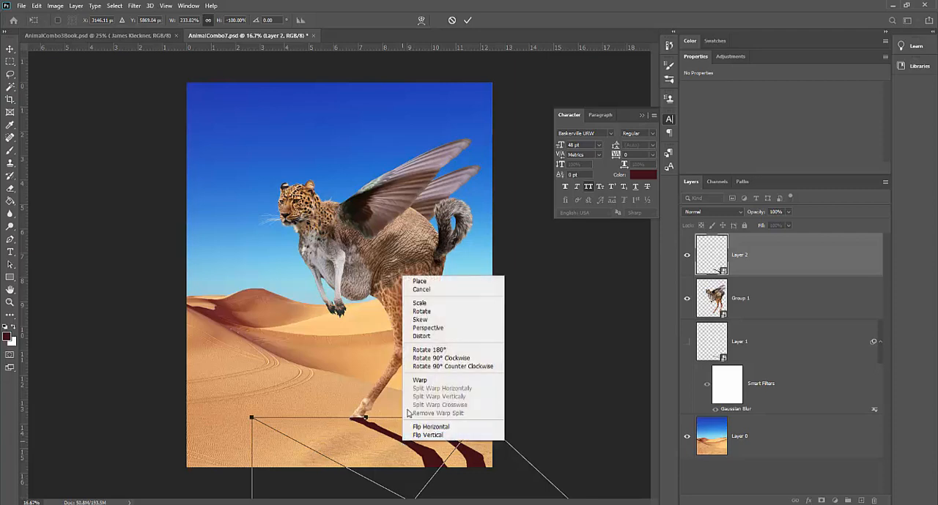
pyautogui.click(416, 382)
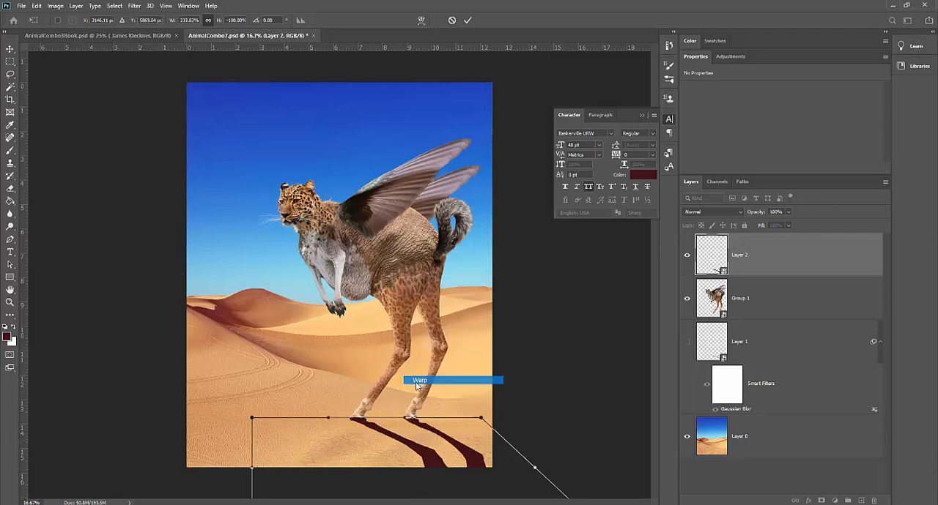
pyautogui.rightClick(464, 456)
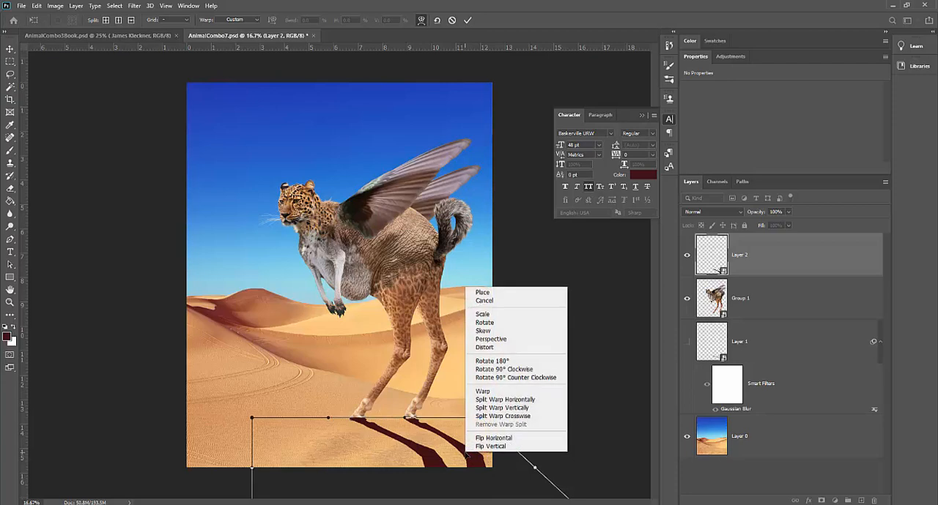
pyautogui.click(515, 421)
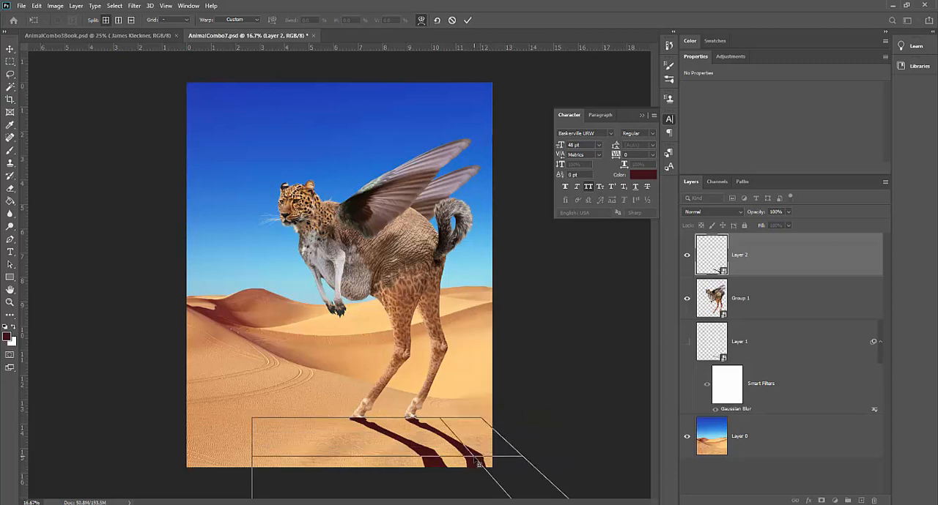
pyautogui.click(481, 466)
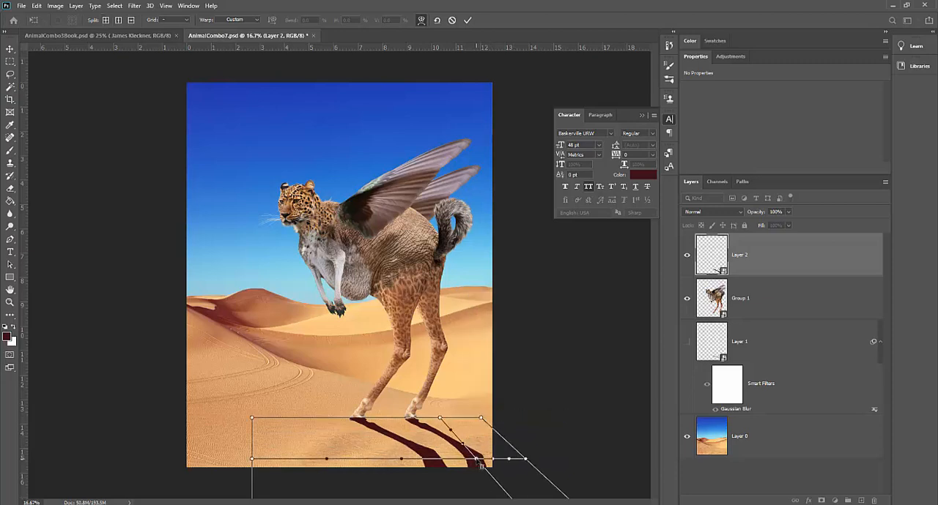
pyautogui.moveTo(477, 460)
pyautogui.mouseDown()
pyautogui.moveTo(492, 453)
pyautogui.moveTo(485, 459)
pyautogui.mouseUp()
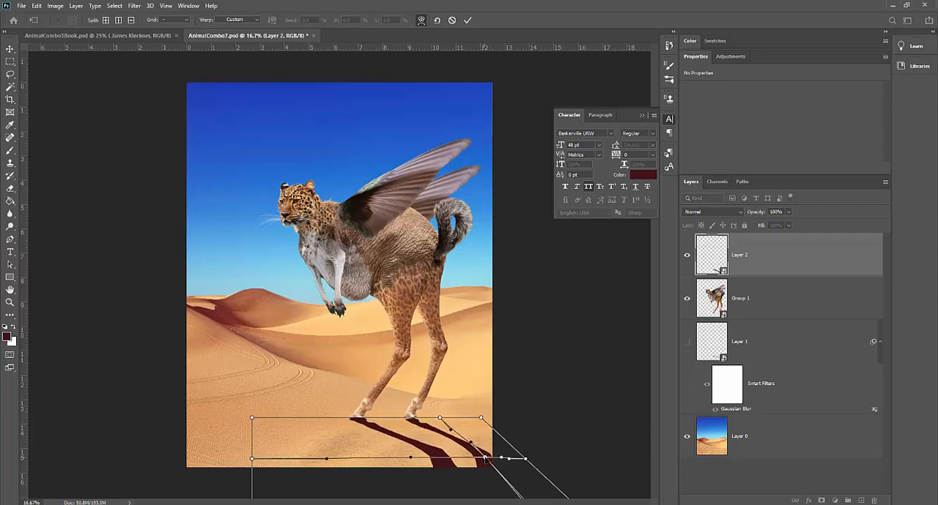
# Add a second crosswise warp split on the front leg's shadow, shift it slightly down and right, and apply the warp
pyautogui.rightClick(439, 457)
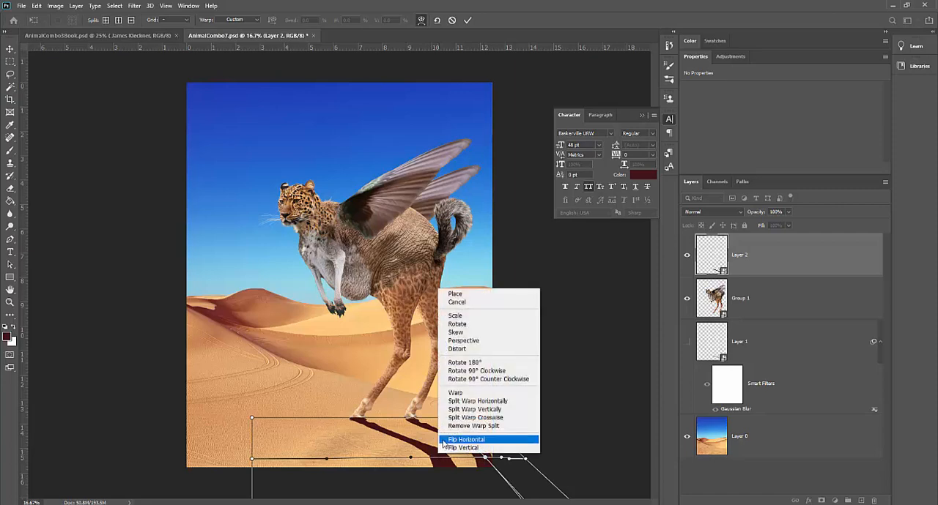
pyautogui.click(452, 418)
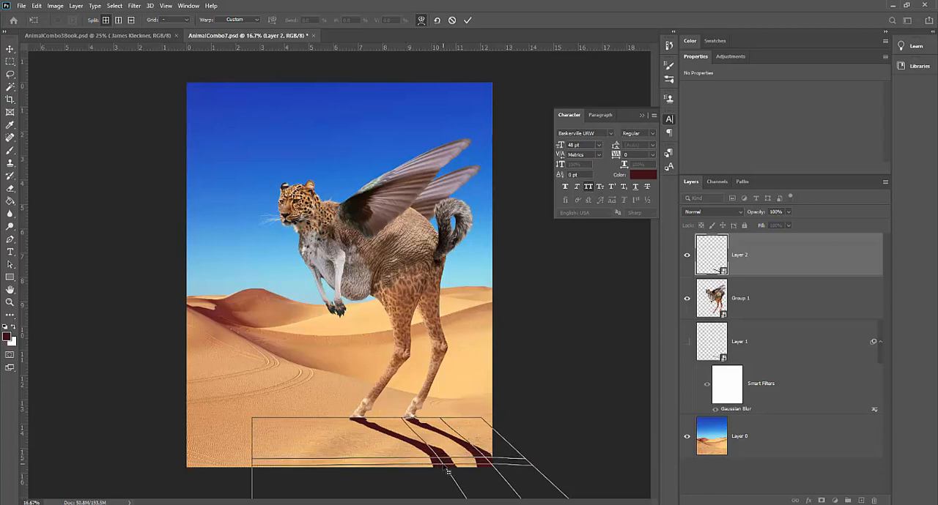
pyautogui.click(443, 463)
pyautogui.moveTo(448, 471); pyautogui.dragTo(455, 474)
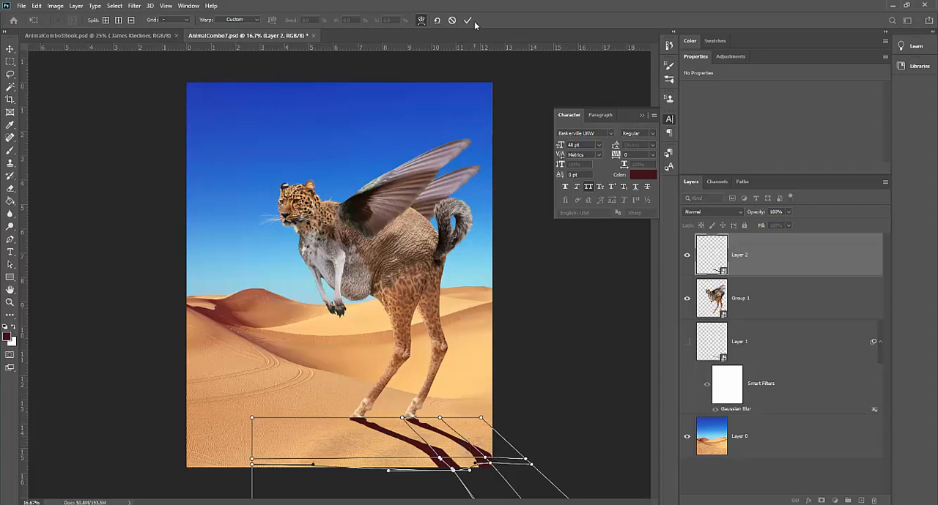
pyautogui.click(455, 367)
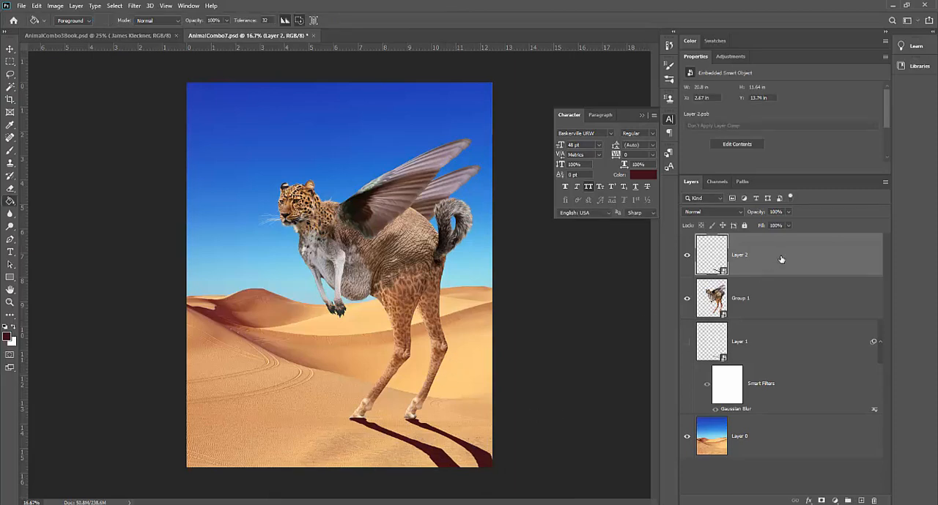
# Place Layer 2 beneath Group 1 in the layer stack and rename it Shadow
pyautogui.moveTo(780, 260); pyautogui.dragTo(783, 315)
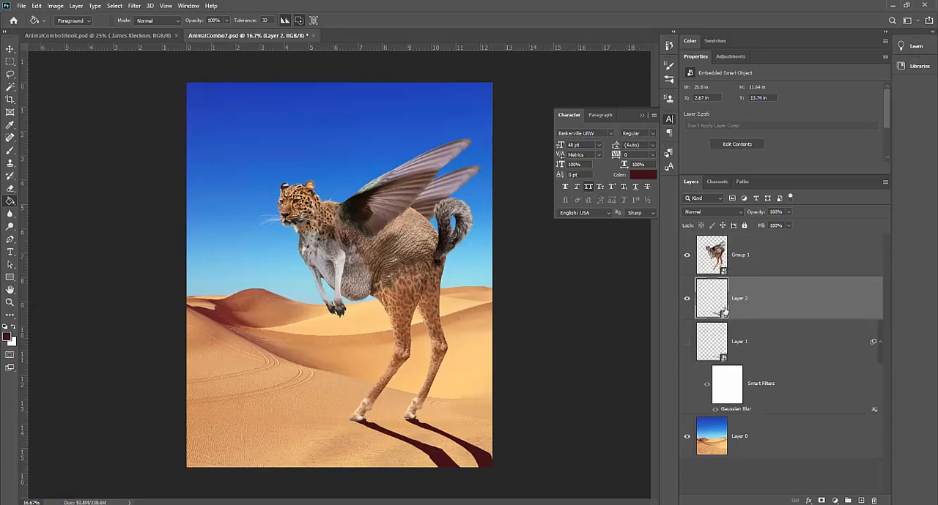
pyautogui.doubleClick(741, 298)
pyautogui.write('Shadow')
pyautogui.press('Return')
# Shift the shadow slightly down and right beneath the hooves, to about X 2.72 in and Y 13.83 in
pyautogui.click(10, 301)
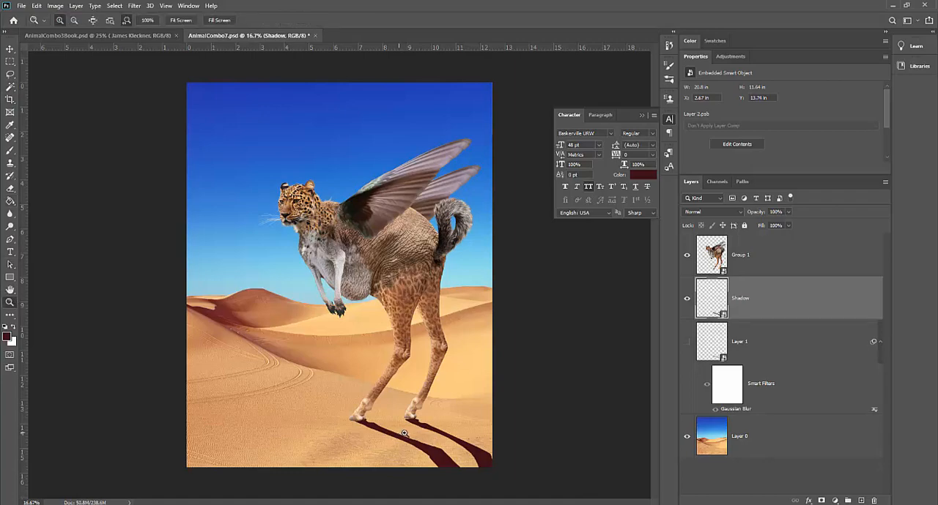
pyautogui.moveTo(401, 432); pyautogui.dragTo(430, 437)
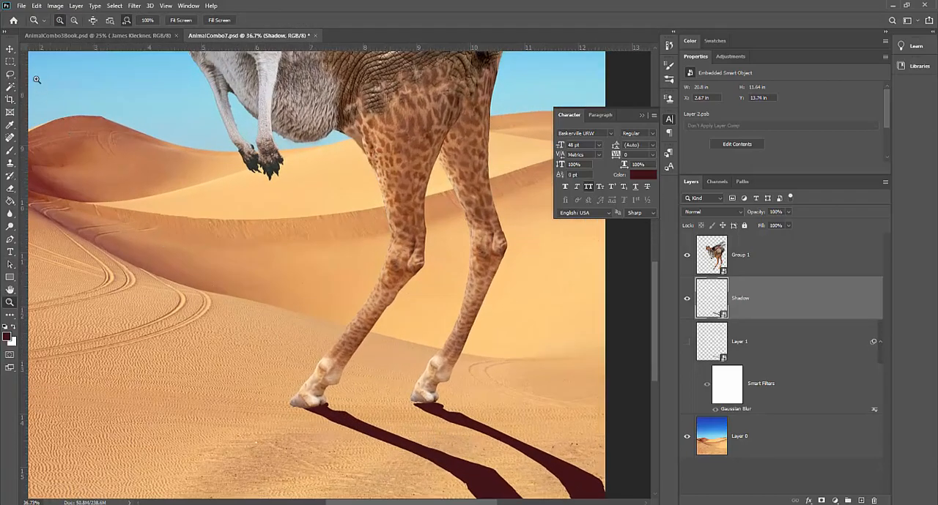
pyautogui.click(10, 49)
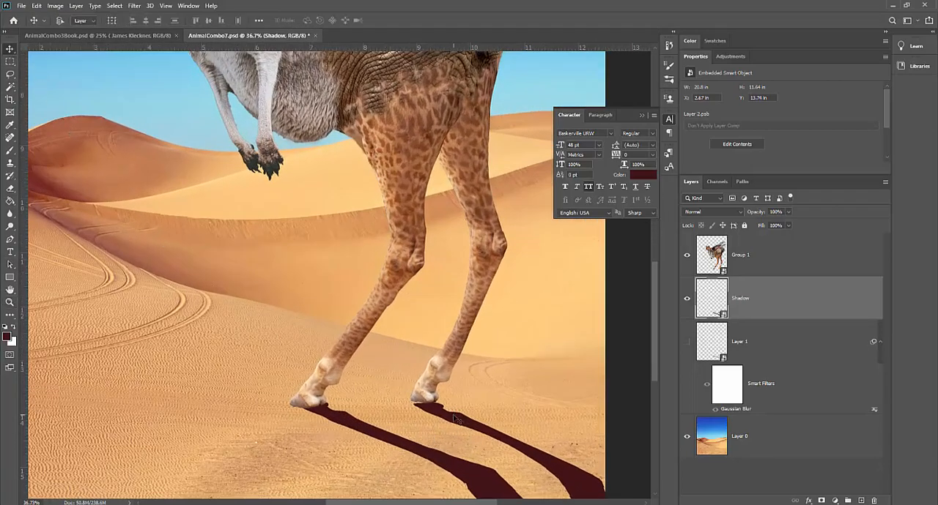
pyautogui.moveTo(455, 418)
pyautogui.mouseDown()
pyautogui.moveTo(444, 411)
pyautogui.moveTo(454, 423)
pyautogui.mouseUp()
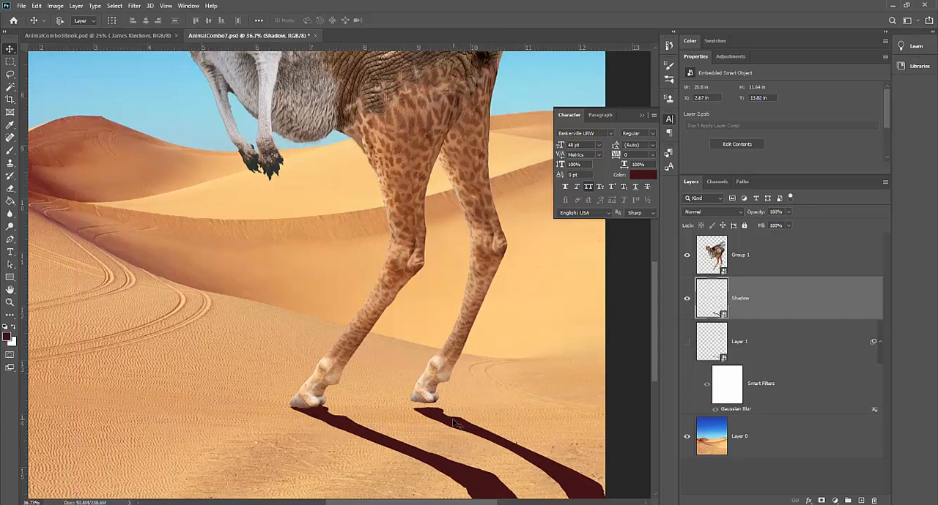
pyautogui.press('Down')
pyautogui.press('Down')
pyautogui.press('Down')
pyautogui.press('Down')
pyautogui.press('Right')
pyautogui.press('Right')
pyautogui.press('Right')
pyautogui.press('Right')
pyautogui.press('Right')
pyautogui.press('Right')
pyautogui.press('Right')
pyautogui.press('Right')
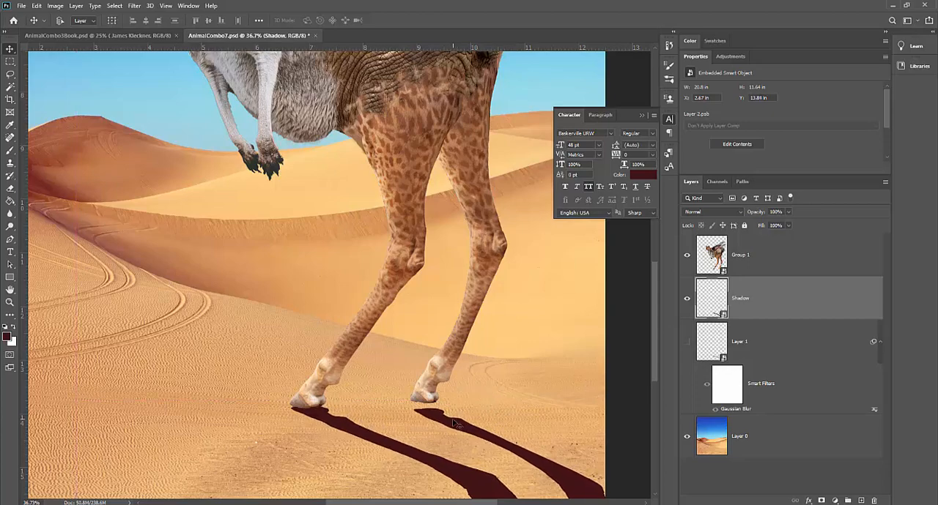
pyautogui.press('Right')
pyautogui.press('Right')
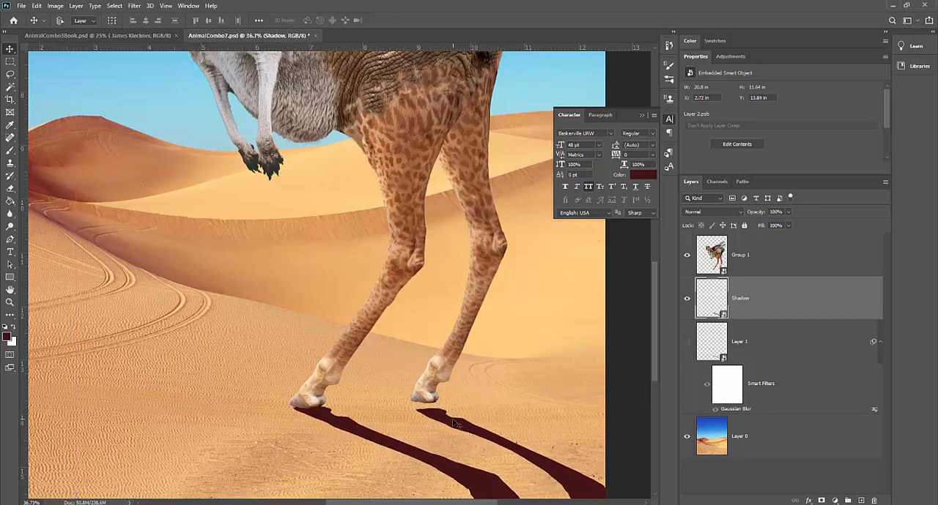
pyautogui.press('Up')
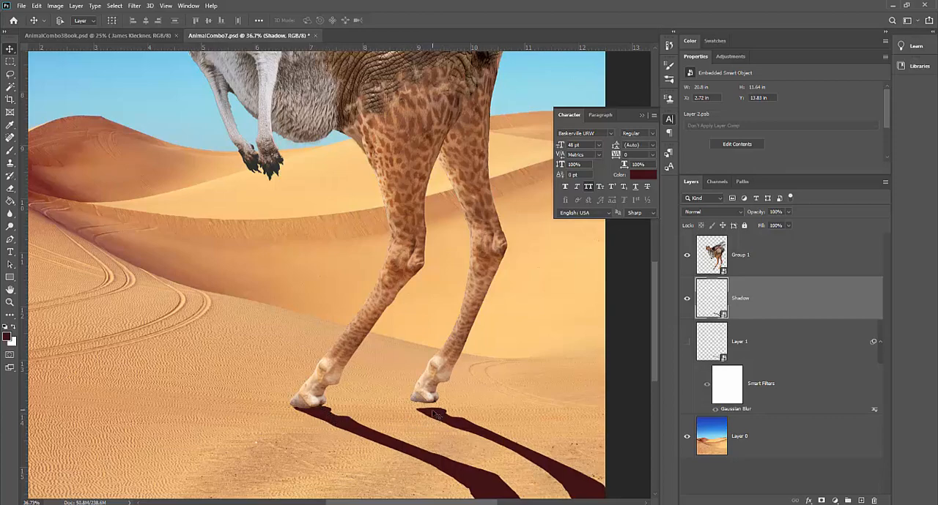
# Warp the Shadow layer with a crosswise split near the right hoof and pull the shadow's tip up to that hoof
pyautogui.hotkey('ctrl', 't')
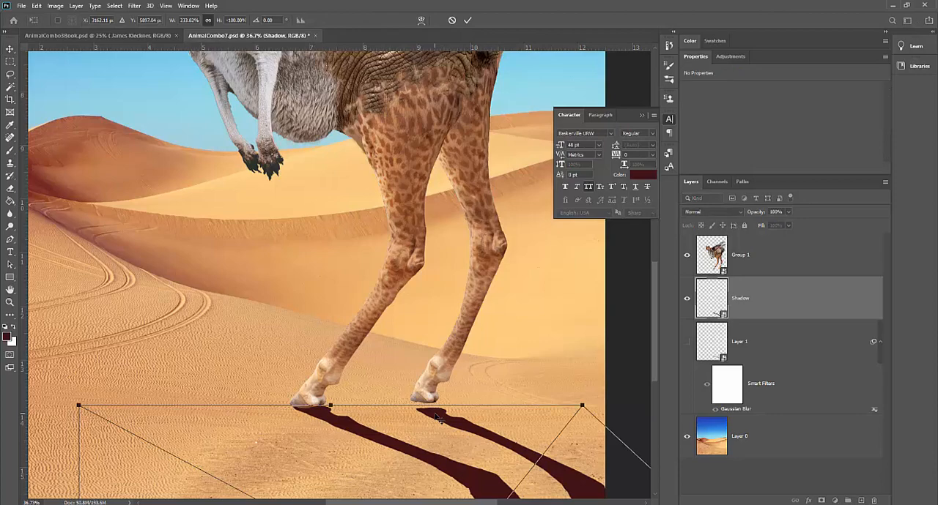
pyautogui.rightClick(435, 416)
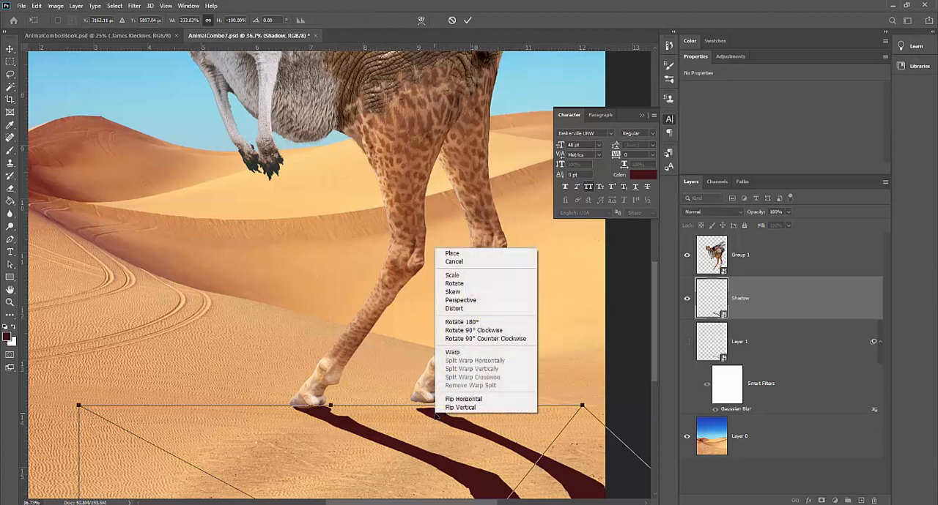
pyautogui.click(454, 353)
pyautogui.rightClick(446, 416)
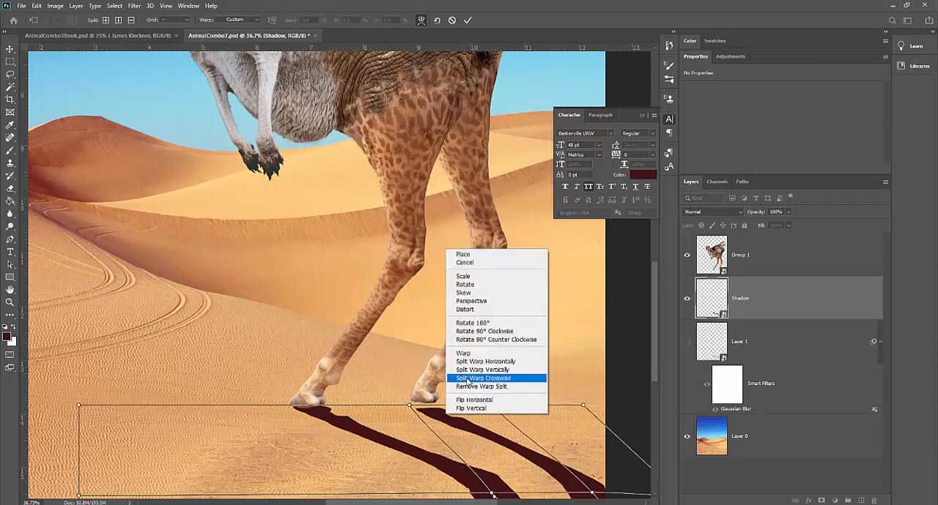
pyautogui.click(467, 379)
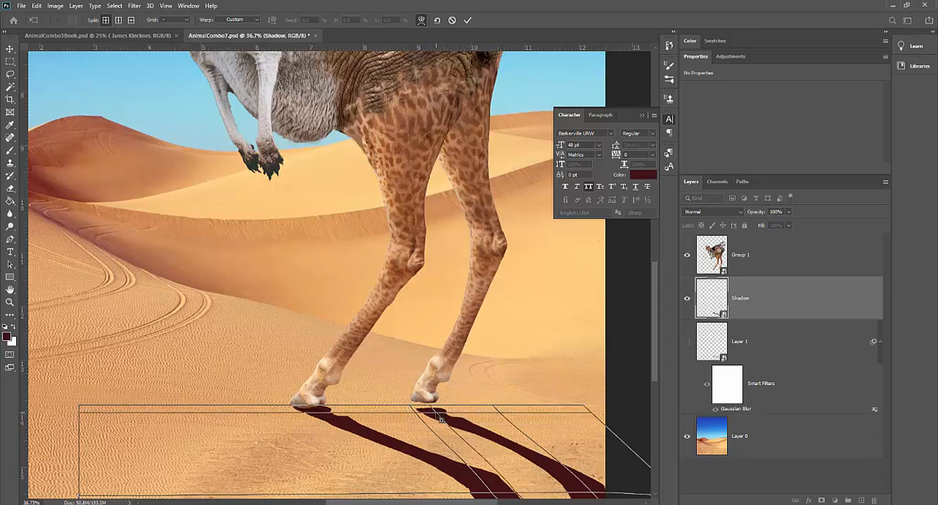
pyautogui.moveTo(430, 411)
pyautogui.mouseDown()
pyautogui.moveTo(409, 399)
pyautogui.moveTo(425, 401)
pyautogui.mouseUp()
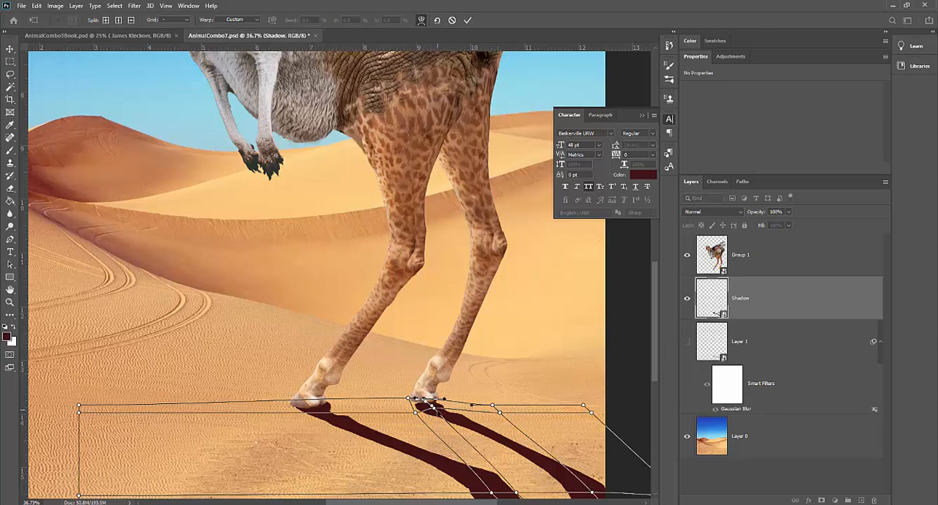
# Fine-tune the warp points between the hooves so both shadow tips meet the feet, and apply the warp
pyautogui.moveTo(410, 400); pyautogui.dragTo(408, 398)
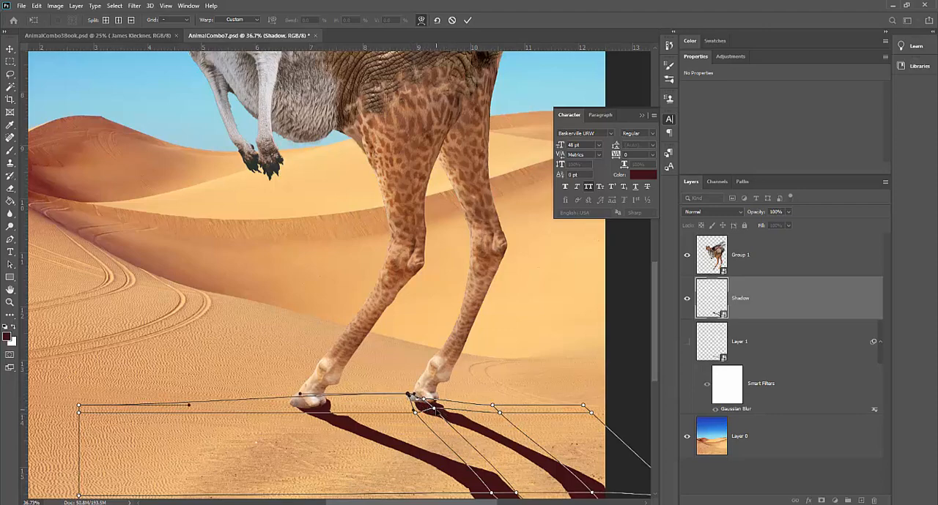
pyautogui.click(434, 409)
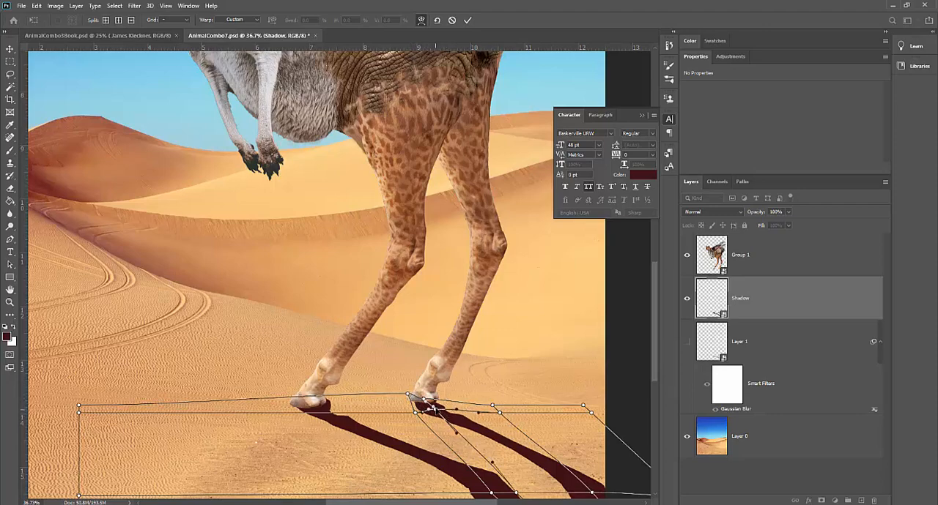
pyautogui.click(417, 415)
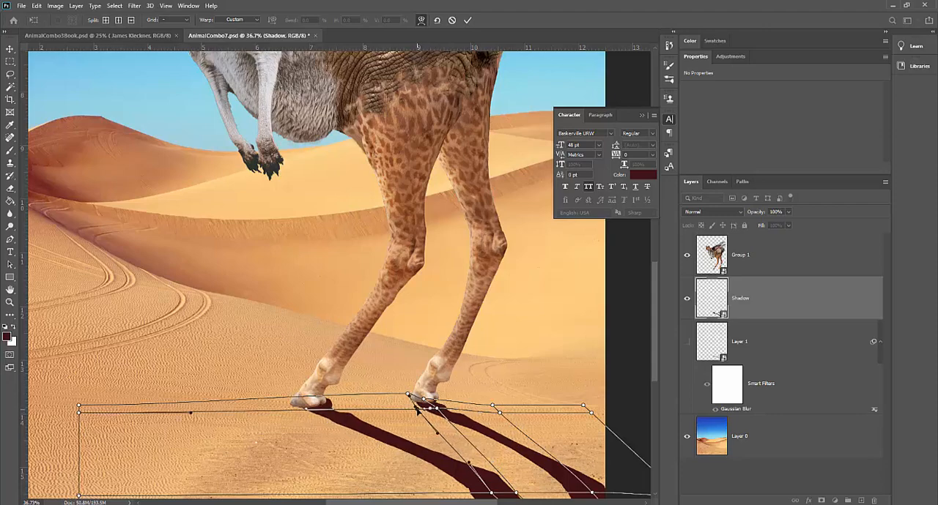
pyautogui.moveTo(417, 411); pyautogui.dragTo(414, 411)
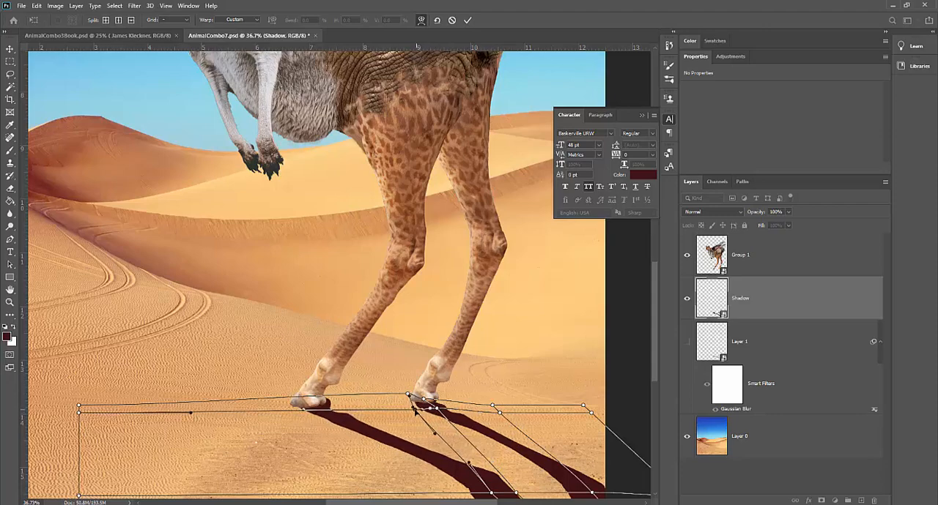
pyautogui.press('Return')
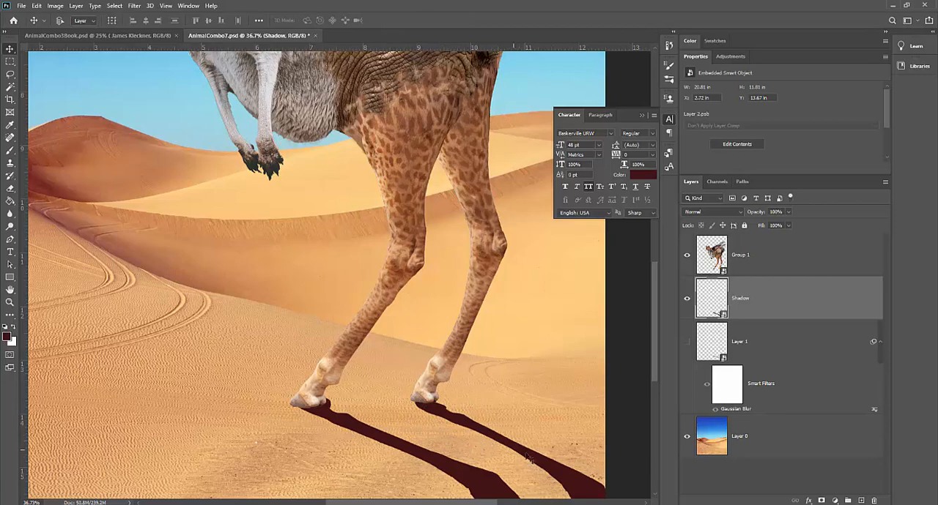
# Lower the Shadow layer's opacity to 76% and soften its edges with a small-radius Gaussian Blur
pyautogui.click(787, 213)
pyautogui.moveTo(781, 225); pyautogui.dragTo(778, 224)
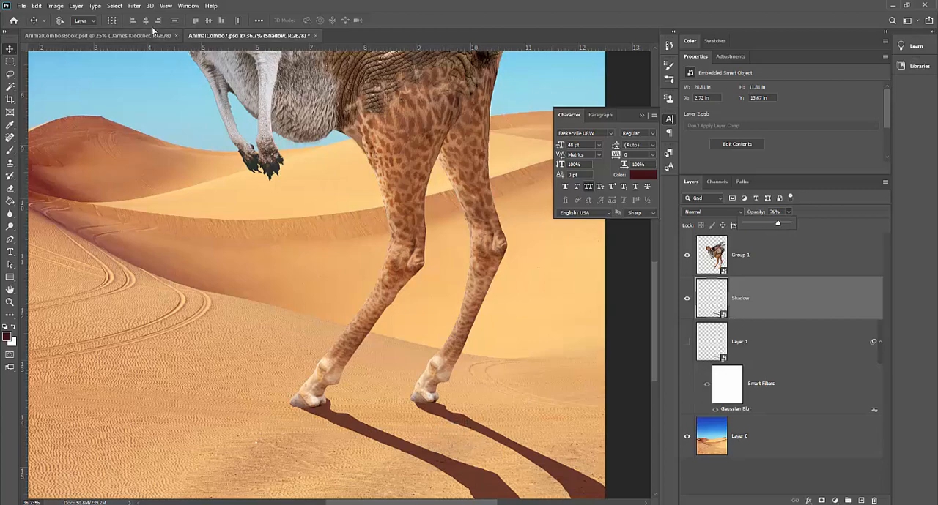
pyautogui.click(134, 6)
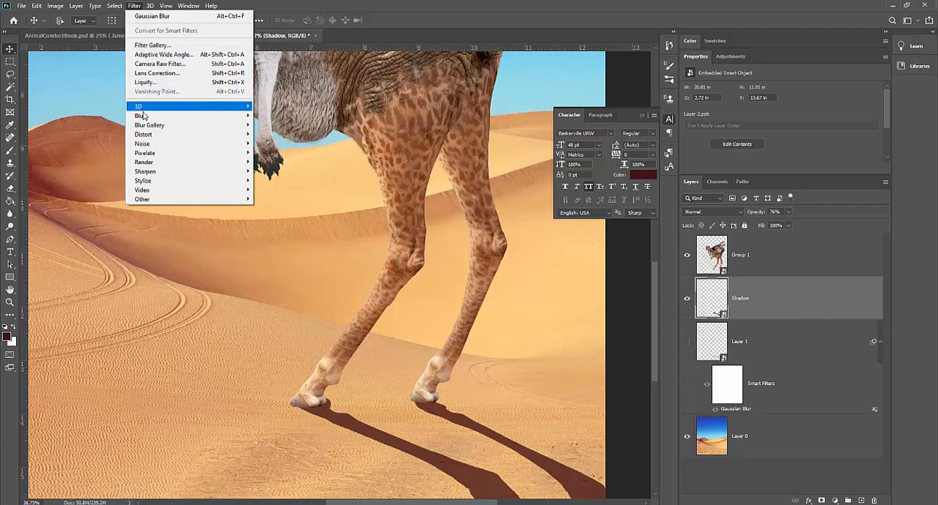
pyautogui.moveTo(145, 118)
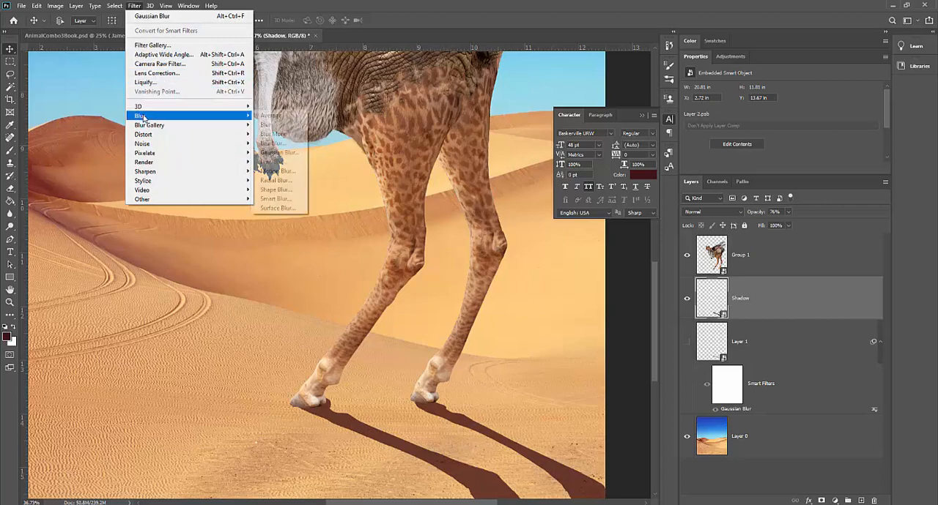
pyautogui.click(279, 153)
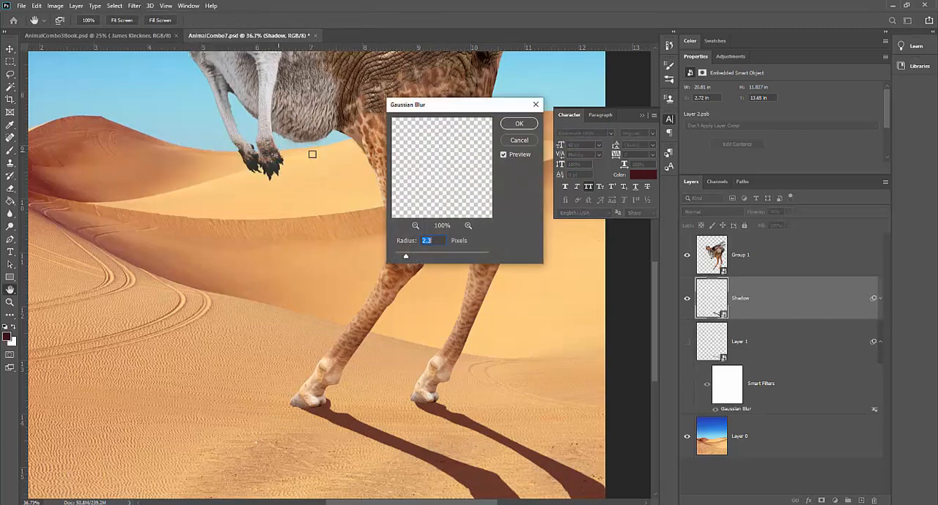
pyautogui.moveTo(452, 104); pyautogui.dragTo(486, 161)
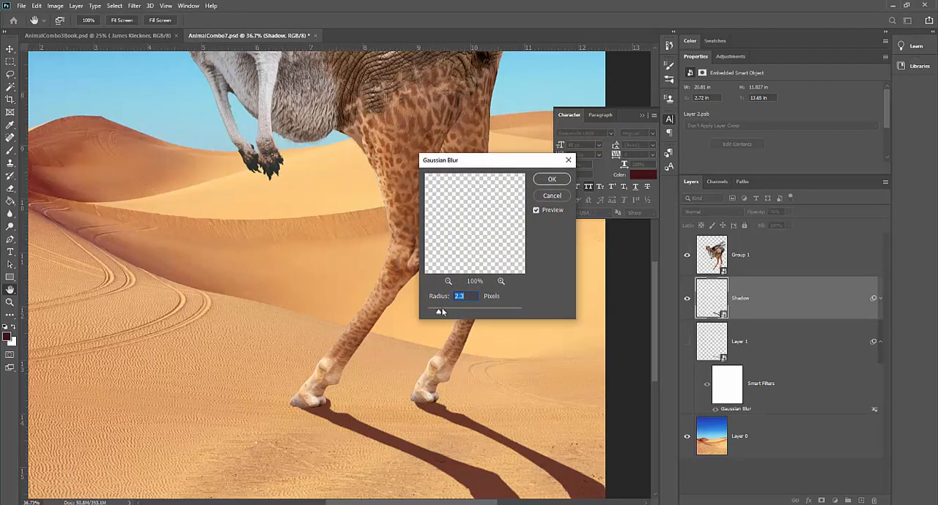
pyautogui.moveTo(437, 315); pyautogui.dragTo(452, 312)
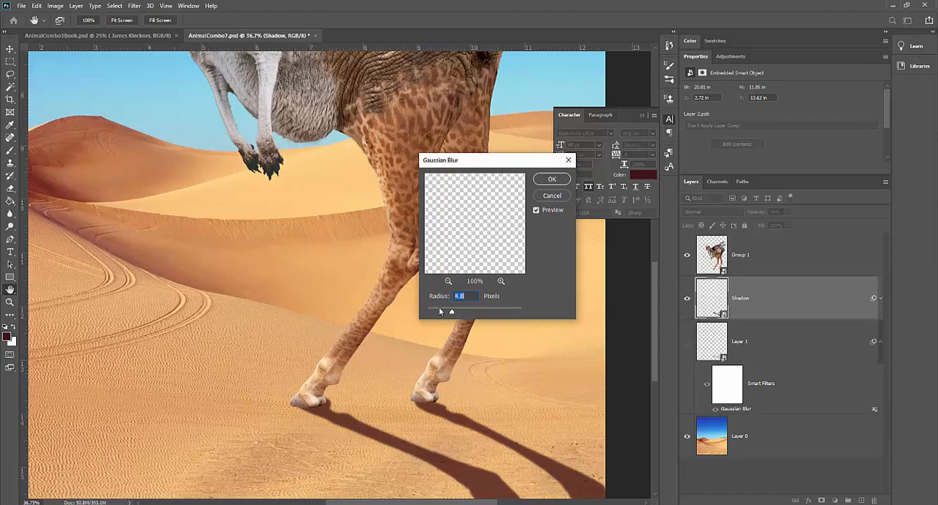
pyautogui.moveTo(446, 314); pyautogui.dragTo(438, 315)
pyautogui.click(553, 179)
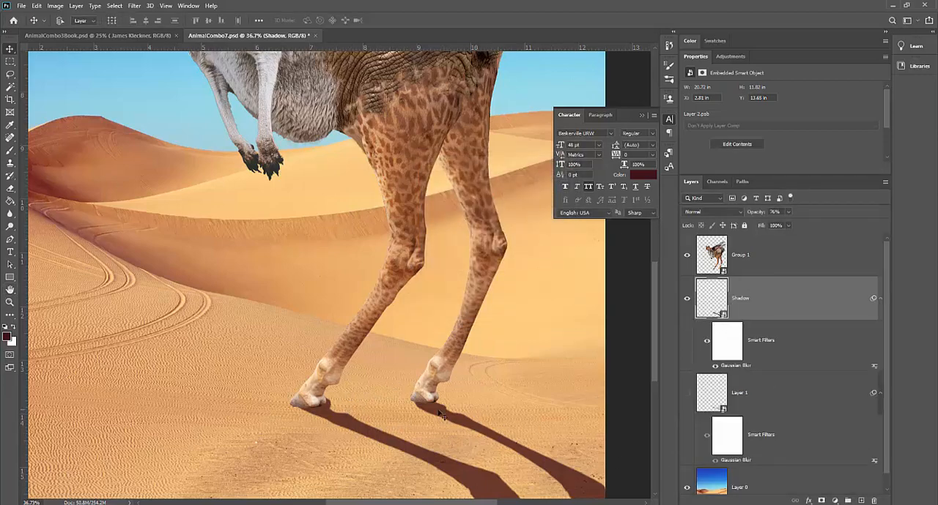
# Warp the Shadow layer again, adjusting the warp handles at the right hoof so the shadow's tip tucks under the foot, and apply it
pyautogui.moveTo(444, 416); pyautogui.dragTo(491, 413)
pyautogui.hotkey('ctrl', 't')
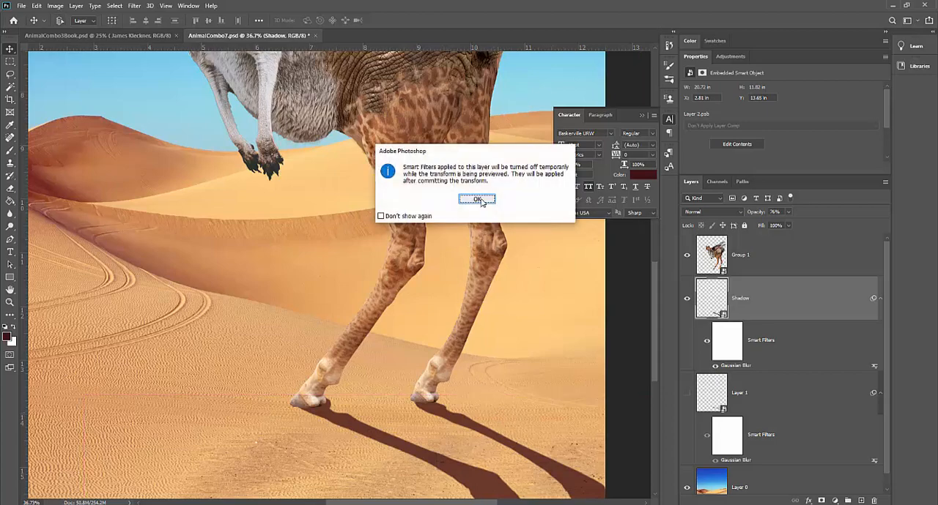
pyautogui.click(477, 200)
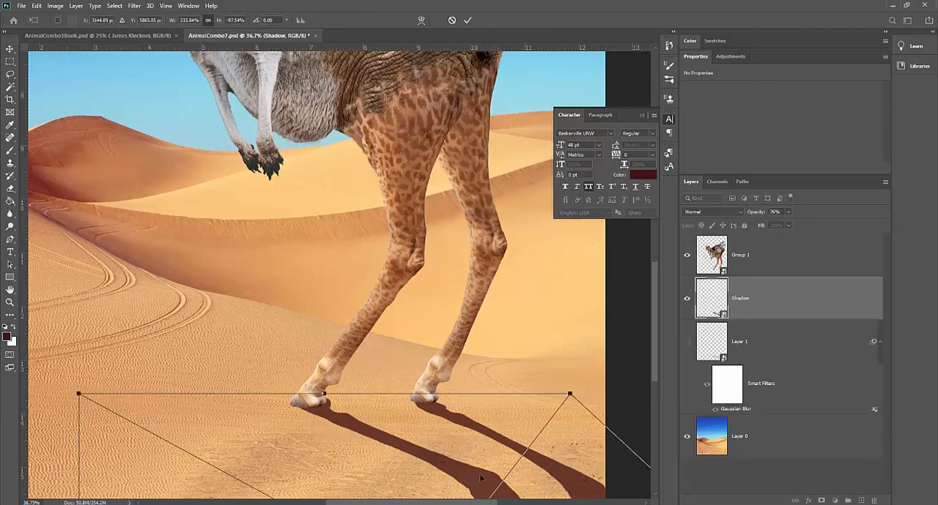
pyautogui.rightClick(469, 431)
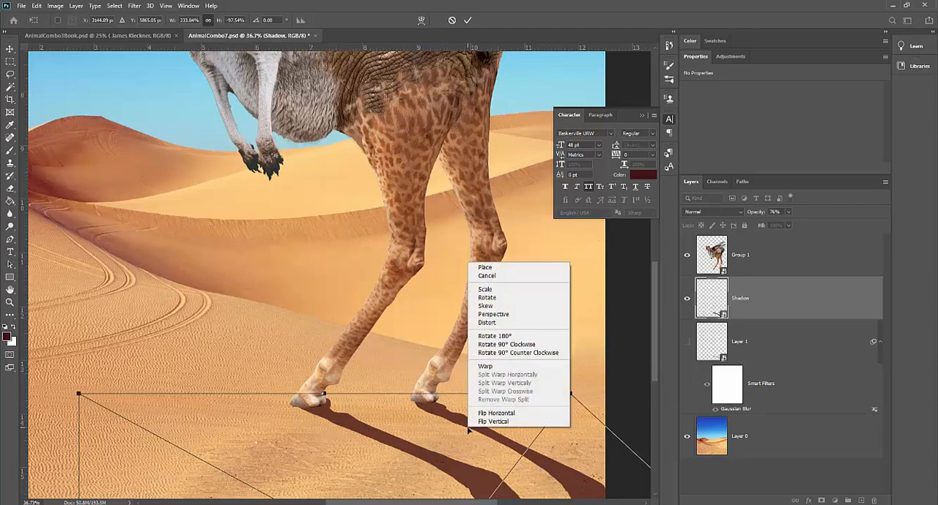
pyautogui.click(485, 367)
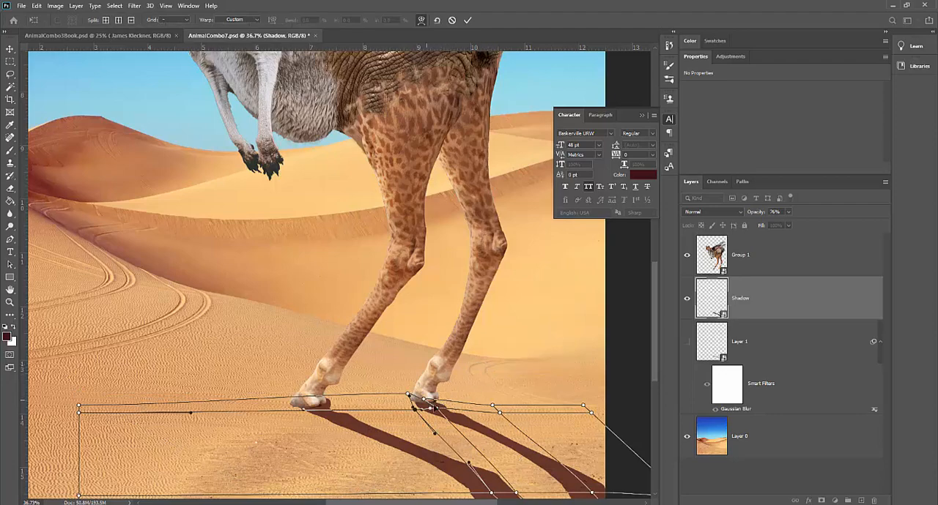
pyautogui.moveTo(437, 411); pyautogui.dragTo(424, 394)
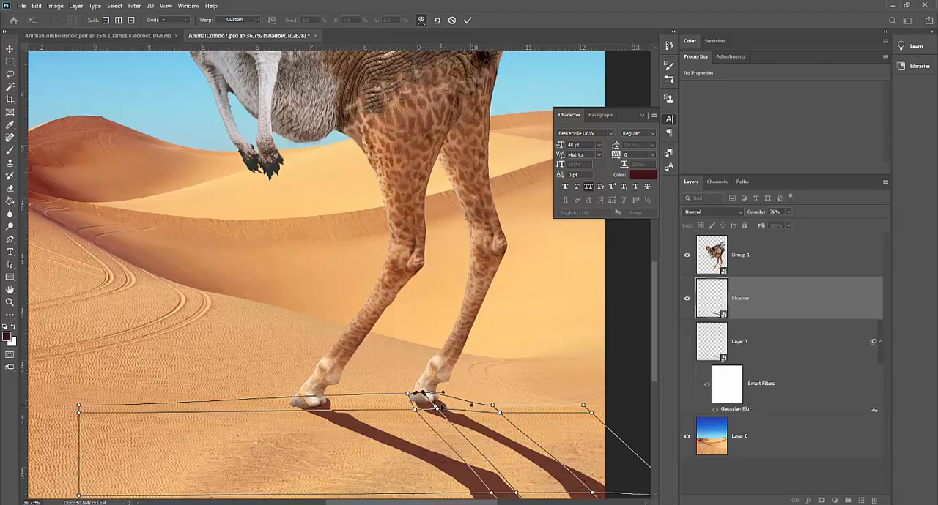
pyautogui.press('Return')
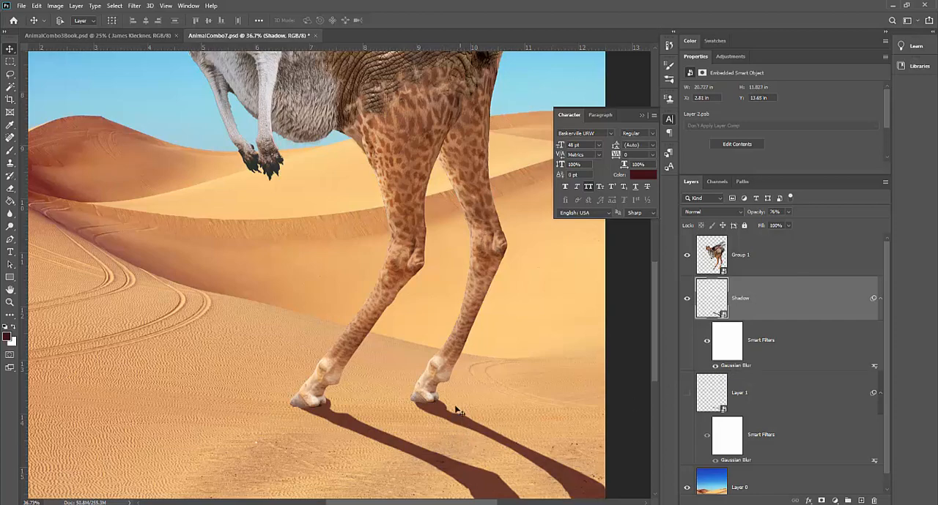
pyautogui.press('z')
pyautogui.keyDown('alt'); pyautogui.click(442, 387); pyautogui.keyUp('alt')
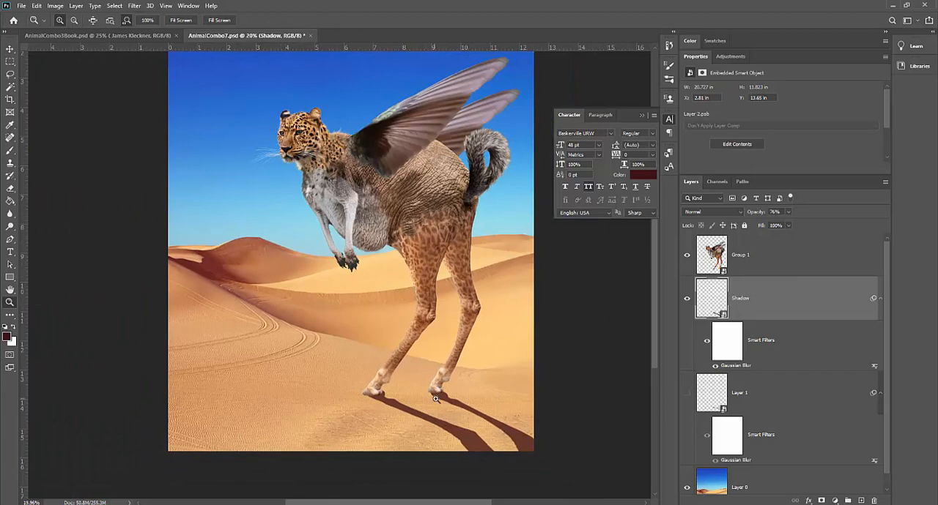
pyautogui.click(448, 405)
pyautogui.hotkey('ctrl', '0')
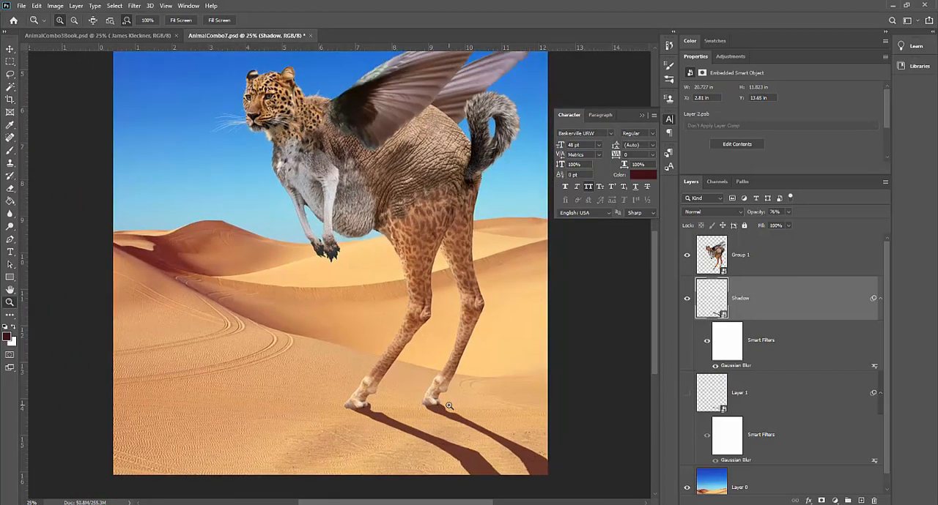